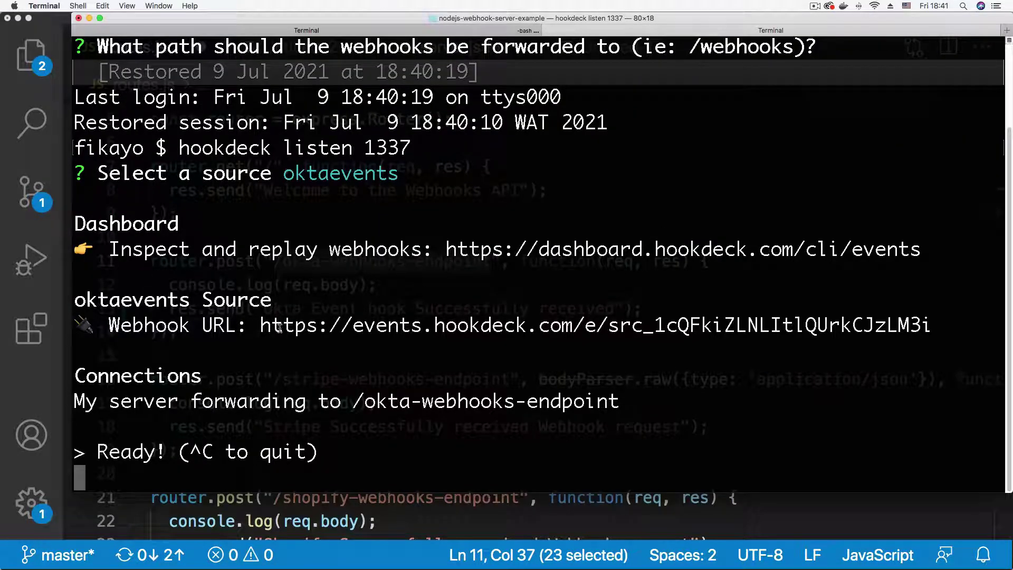
Step: Copy the full Hookdeck oktaevents webhook URL from the Terminal output
{"action": "left_click_drag", "start_coordinate": [262, 326], "coordinate": [919, 313]}
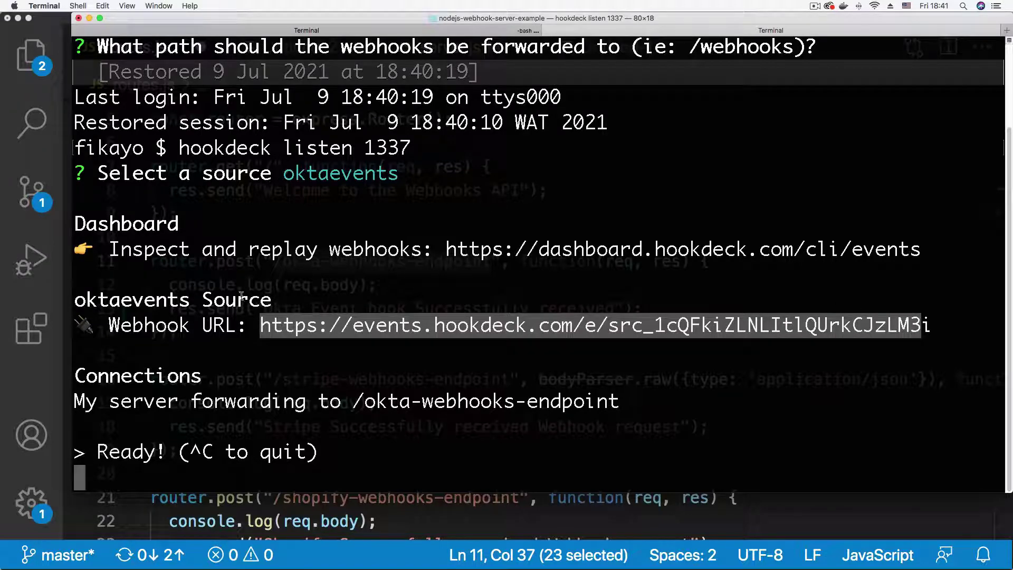
{"action": "left_click", "coordinate": [466, 296]}
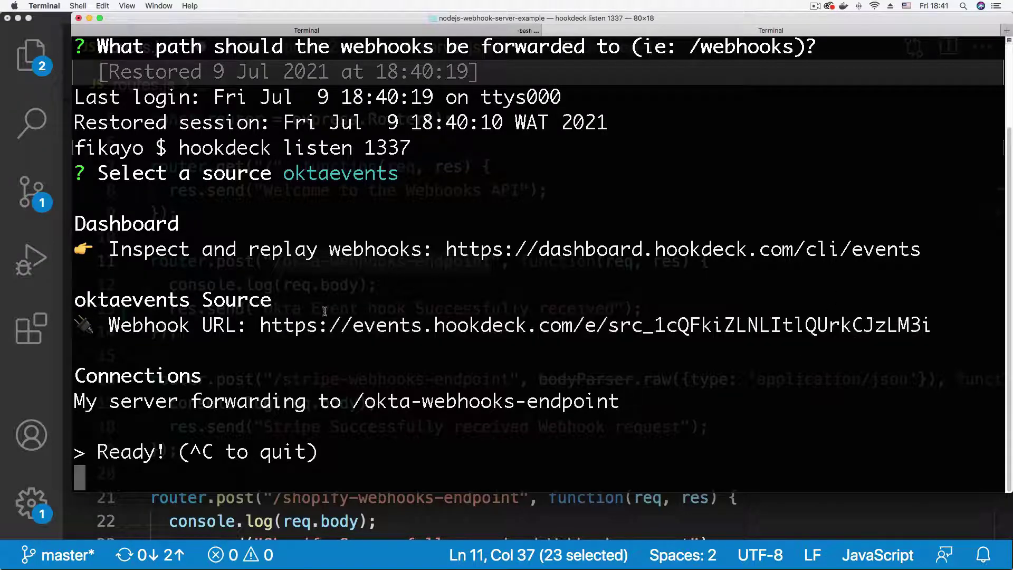
{"action": "left_click_drag", "start_coordinate": [262, 326], "coordinate": [932, 327]}
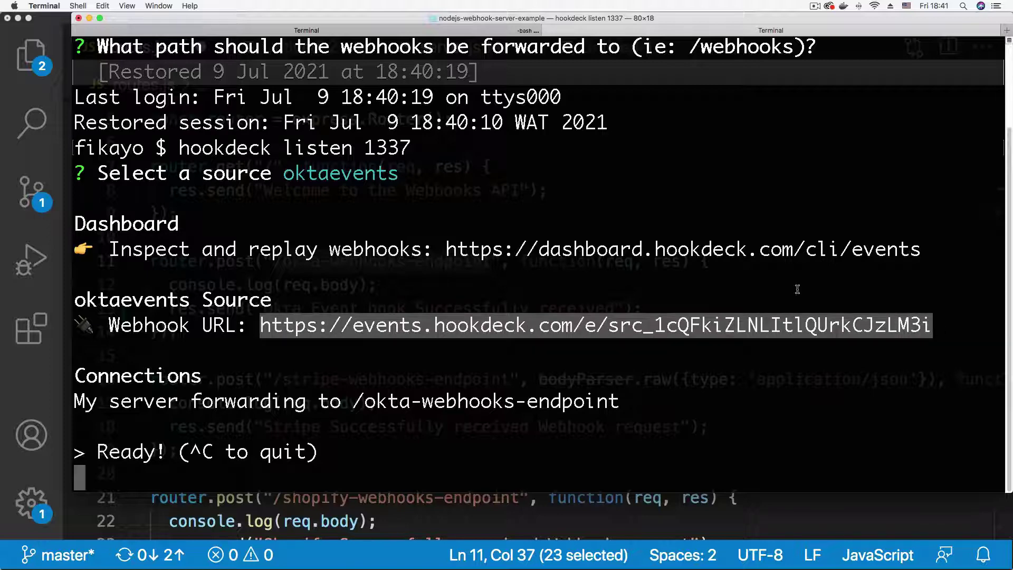
{"action": "key", "text": "super+c"}
{"action": "mouse_move", "coordinate": [628, 559]}
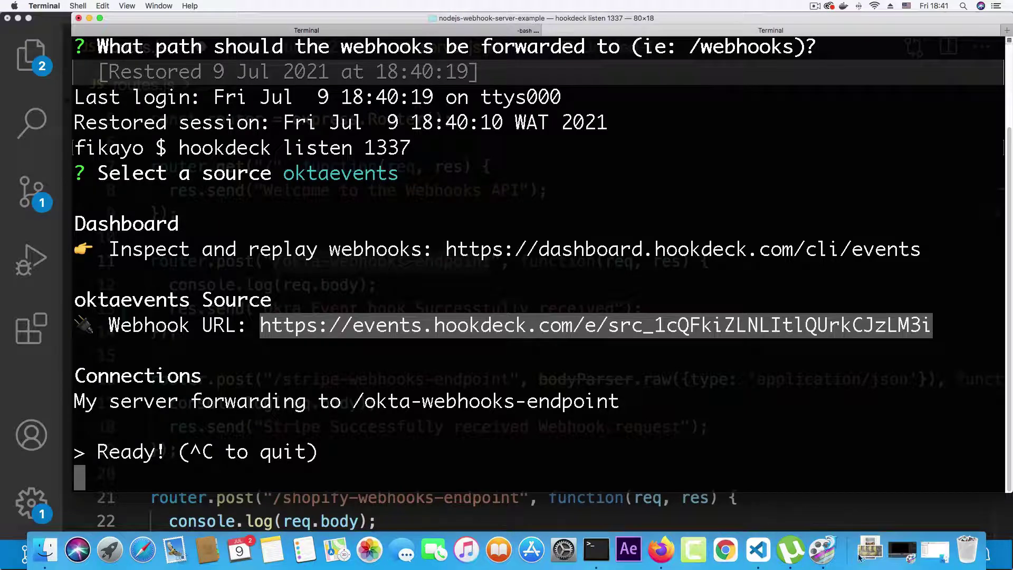
Step: Review the 'Register for an event hook on Okta' step in the Untitled-2 note, then show Okta in Firefox
{"action": "left_click", "coordinate": [752, 556]}
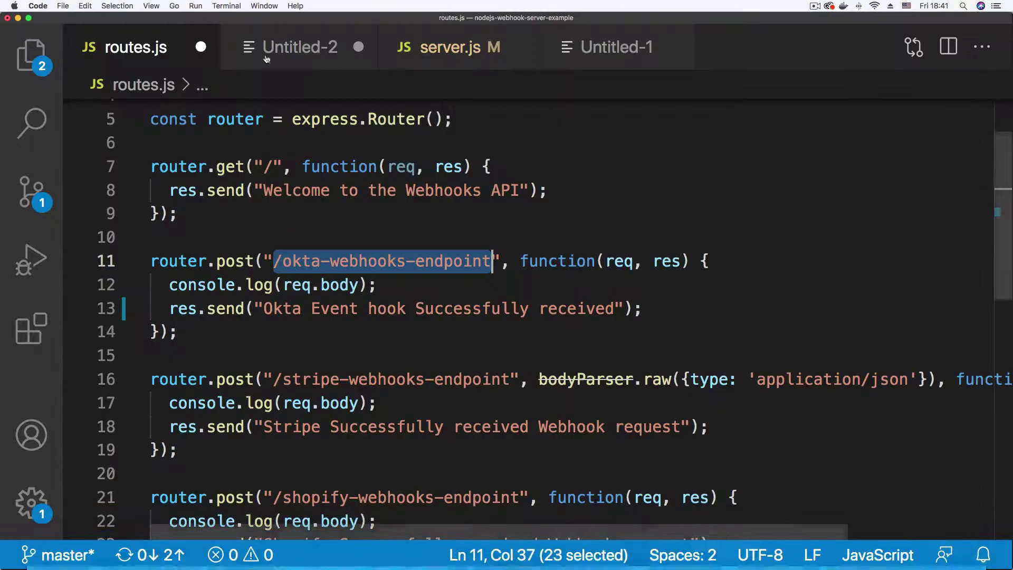
{"action": "left_click", "coordinate": [266, 59]}
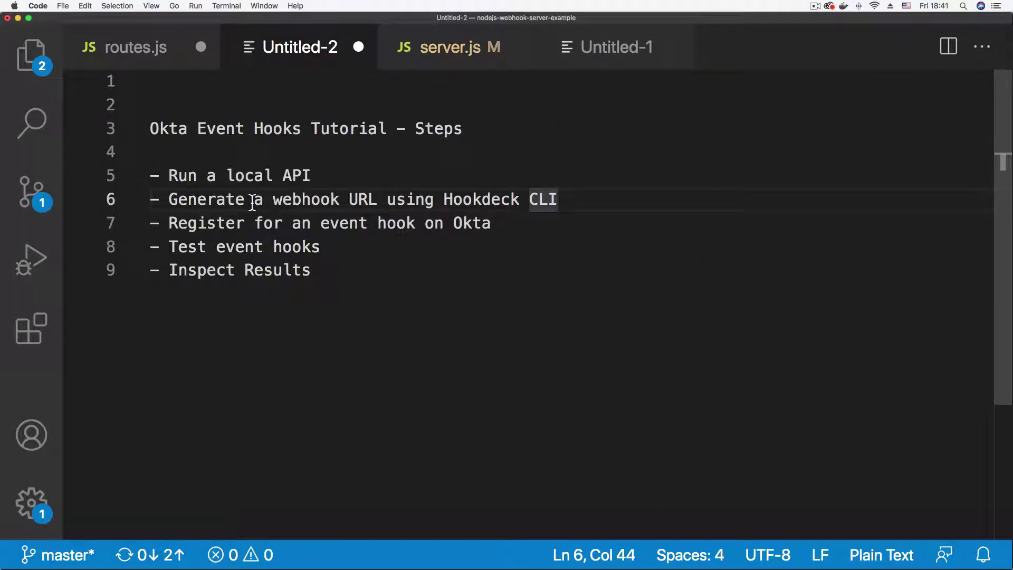
{"action": "left_click", "coordinate": [585, 246]}
{"action": "left_click_drag", "start_coordinate": [170, 222], "coordinate": [520, 225]}
{"action": "left_click", "coordinate": [607, 203]}
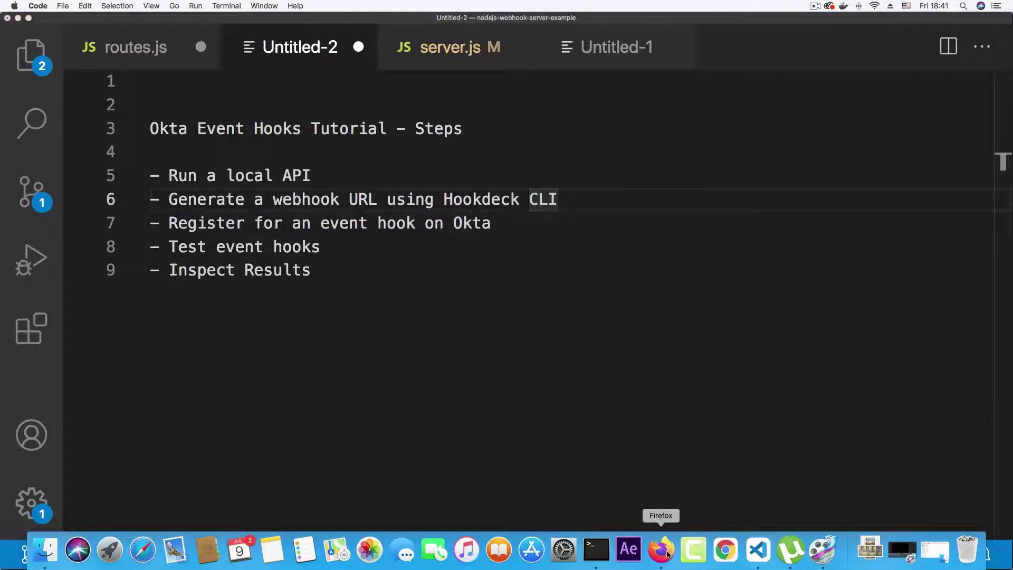
{"action": "left_click", "coordinate": [667, 554]}
{"action": "left_click", "coordinate": [94, 24]}
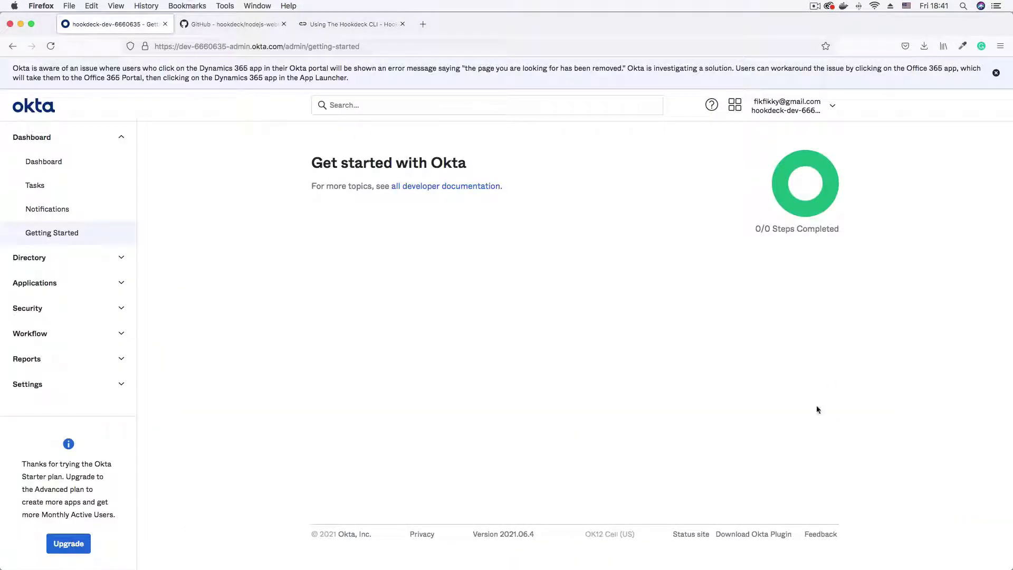
Step: Go to Workflow > Event Hooks in the Okta sidebar, then switch back to Terminal
{"action": "left_click", "coordinate": [83, 140]}
{"action": "left_click", "coordinate": [70, 243]}
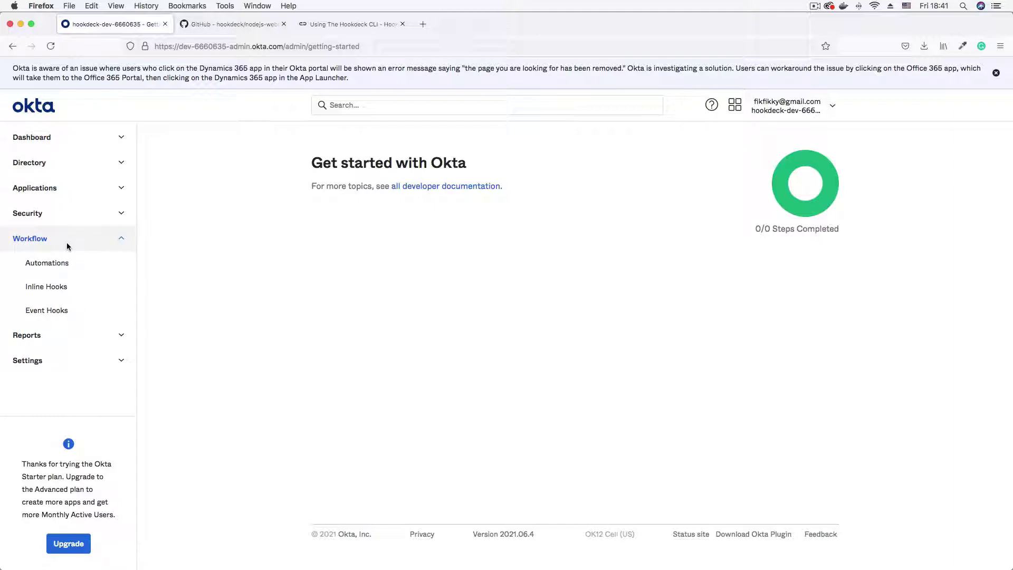
{"action": "left_click", "coordinate": [54, 314]}
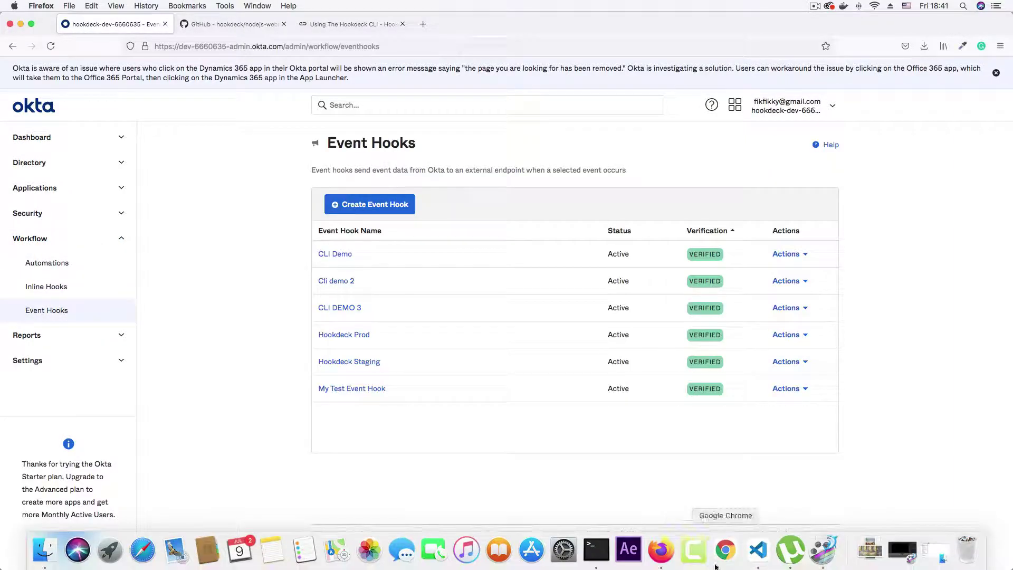
{"action": "left_click", "coordinate": [597, 551]}
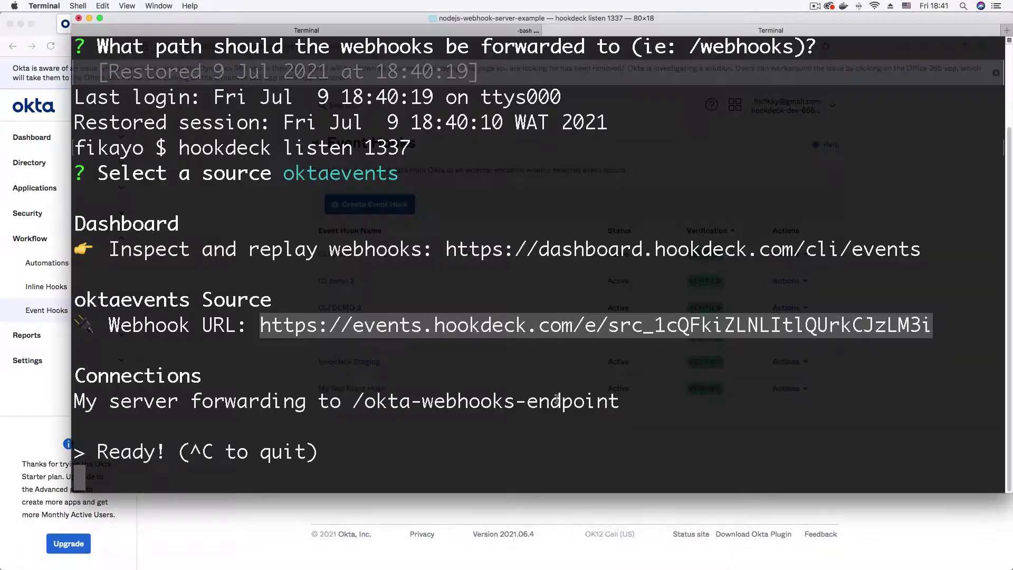
Step: Check the Hookdeck output in Terminal for its Ready status, then return to Okta's Event Hooks page
{"action": "left_click", "coordinate": [299, 362]}
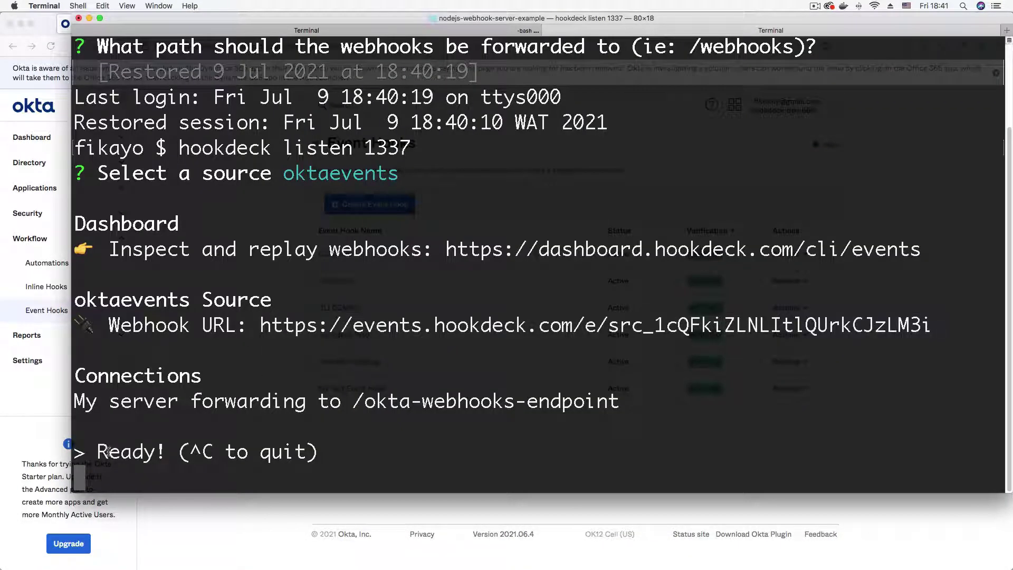
{"action": "left_click_drag", "start_coordinate": [95, 452], "coordinate": [172, 449]}
{"action": "left_click_drag", "start_coordinate": [445, 463], "coordinate": [274, 328]}
{"action": "left_click", "coordinate": [327, 273]}
{"action": "left_click_drag", "start_coordinate": [96, 449], "coordinate": [167, 448]}
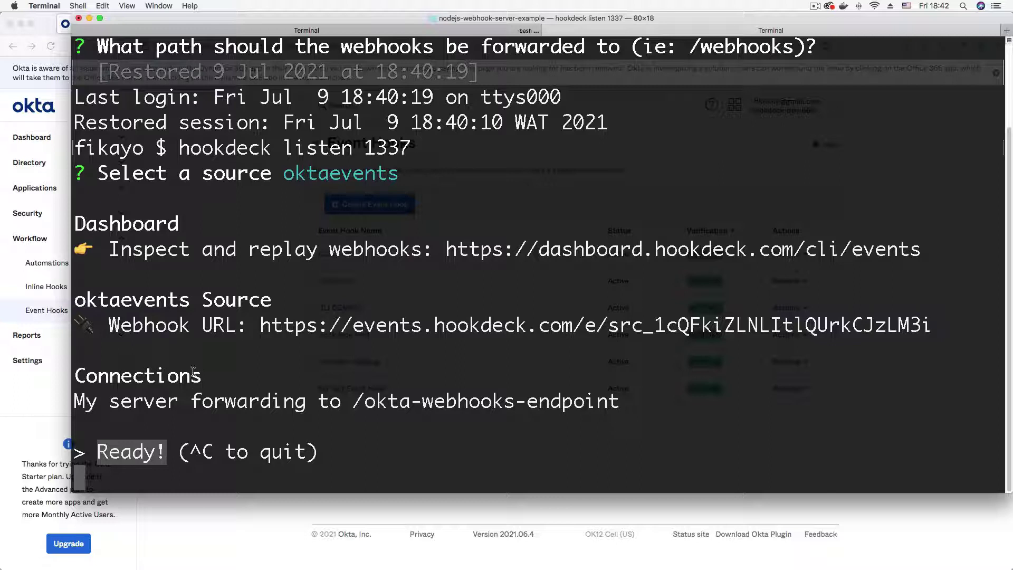
{"action": "left_click", "coordinate": [200, 354]}
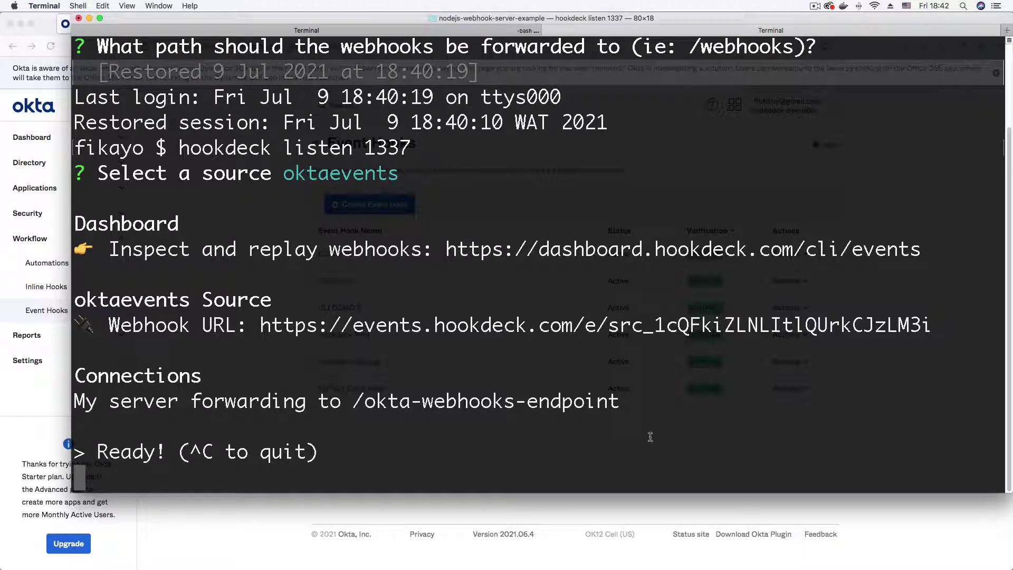
{"action": "left_click", "coordinate": [913, 520]}
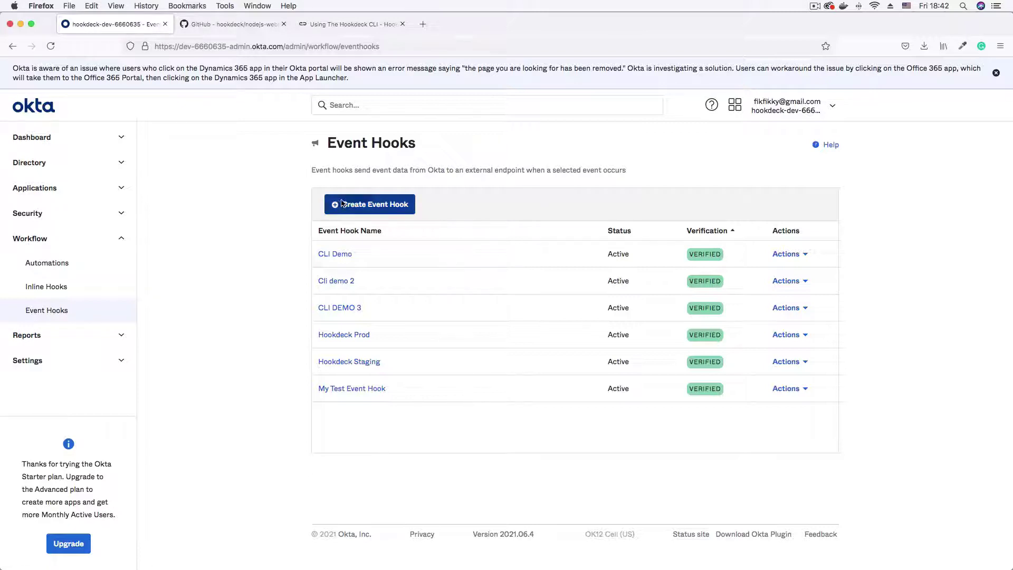
Step: Create a new event hook named 'My Okta test event hook'
{"action": "left_click", "coordinate": [407, 206]}
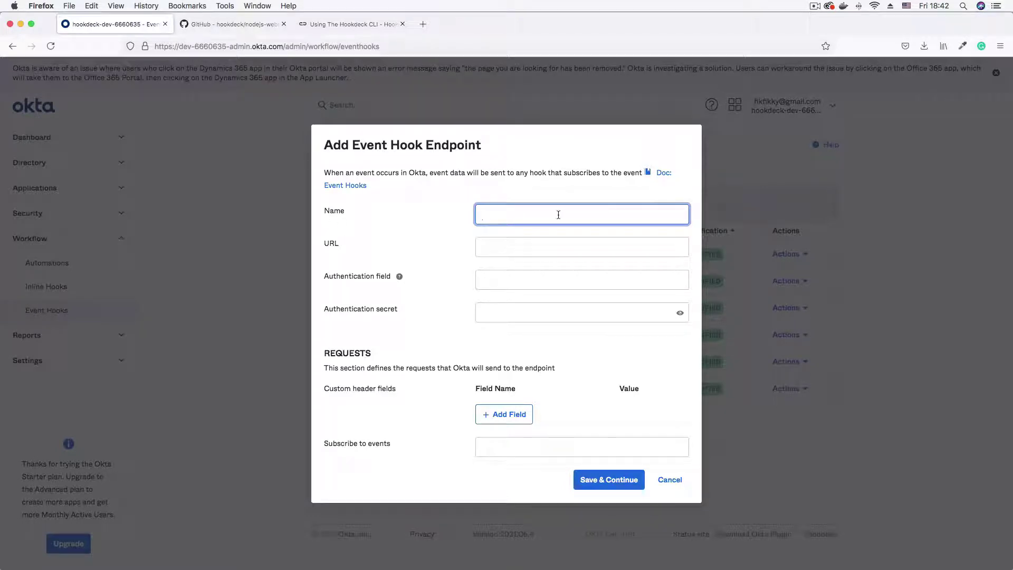
{"action": "type", "text": "My"}
{"action": "key", "text": "BackSpace"}
{"action": "key", "text": "BackSpace"}
{"action": "key", "text": "BackSpace"}
{"action": "key", "text": "BackSpace"}
{"action": "key", "text": "BackSpace"}
{"action": "type", "text": "est event hook"}
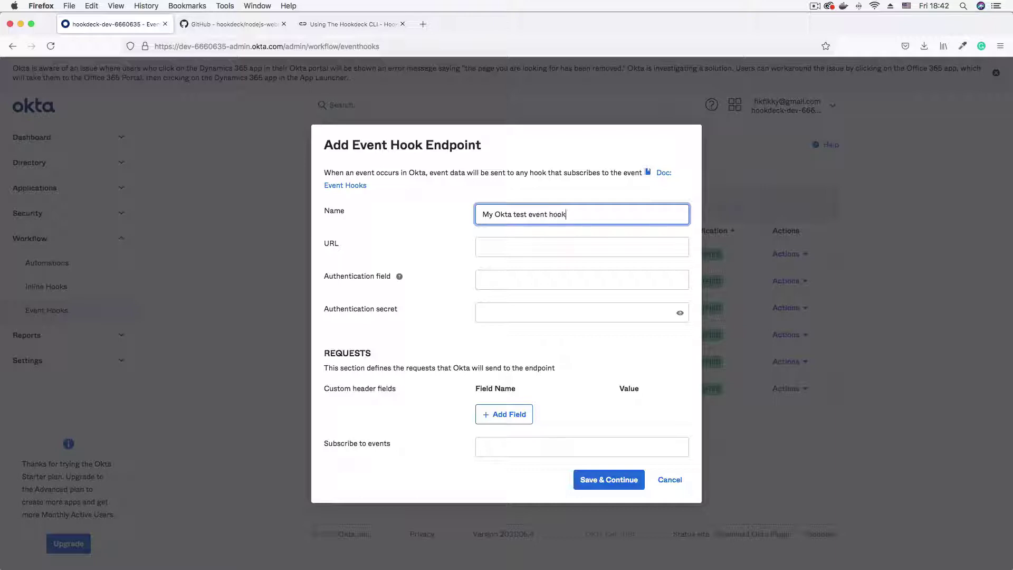
Step: Paste the Hookdeck webhook URL as the hook's endpoint URL and inspect the authentication fields
{"action": "left_click", "coordinate": [546, 249]}
{"action": "key", "text": "super+v"}
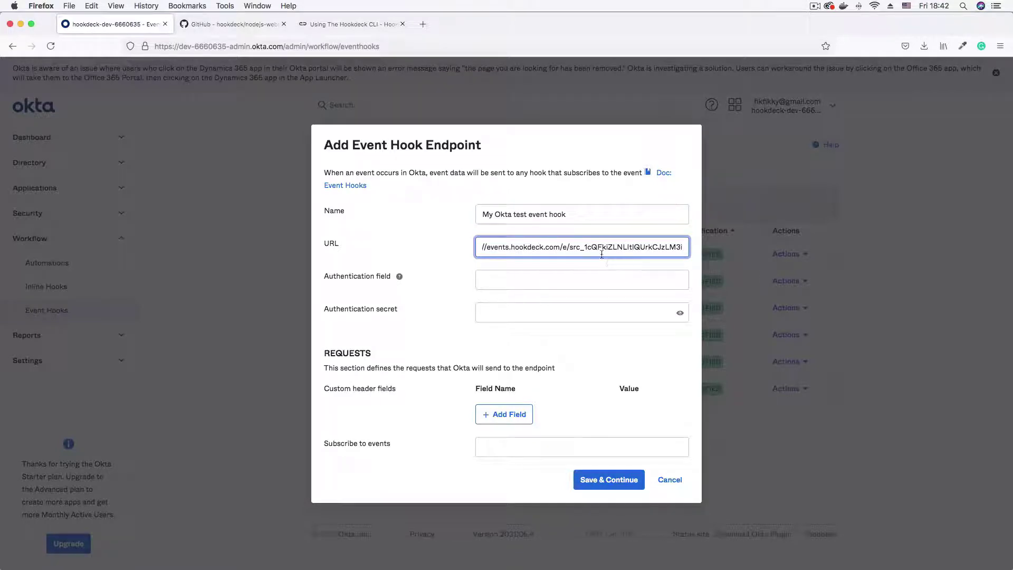
{"action": "left_click", "coordinate": [433, 240]}
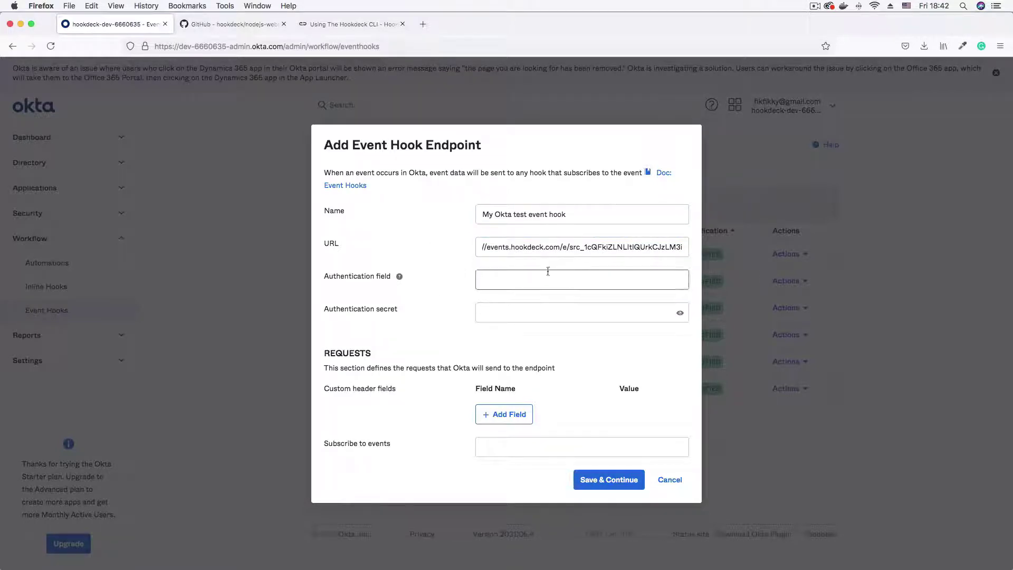
{"action": "left_click", "coordinate": [509, 280]}
{"action": "key", "text": "Escape"}
{"action": "left_click", "coordinate": [547, 280]}
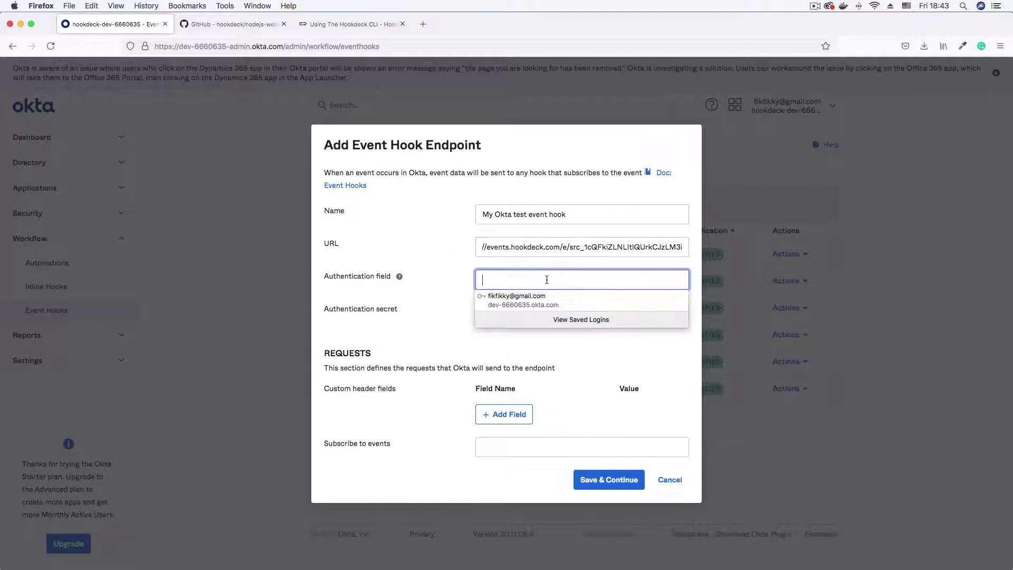
{"action": "left_click", "coordinate": [442, 247]}
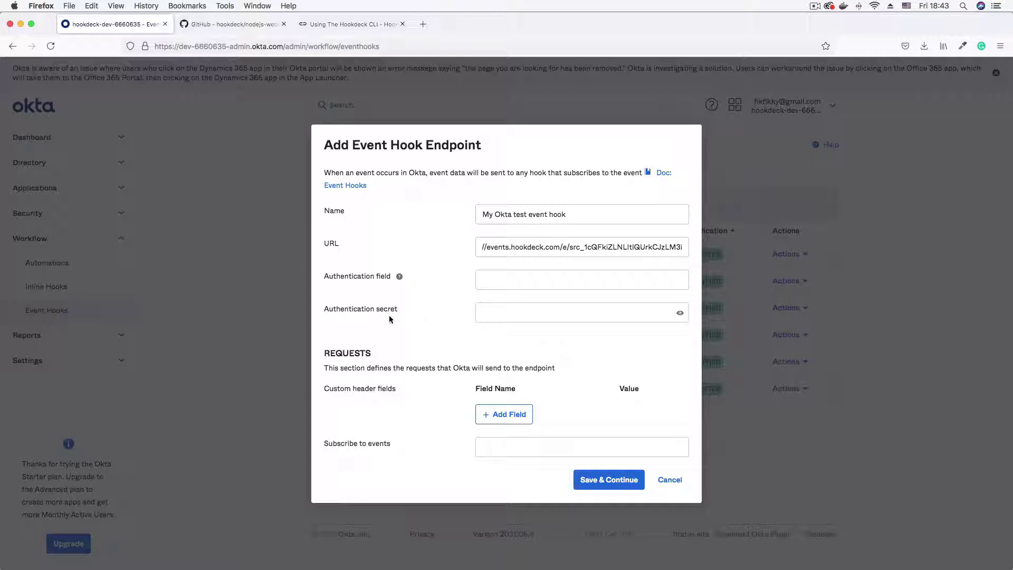
{"action": "left_click_drag", "start_coordinate": [324, 278], "coordinate": [418, 276]}
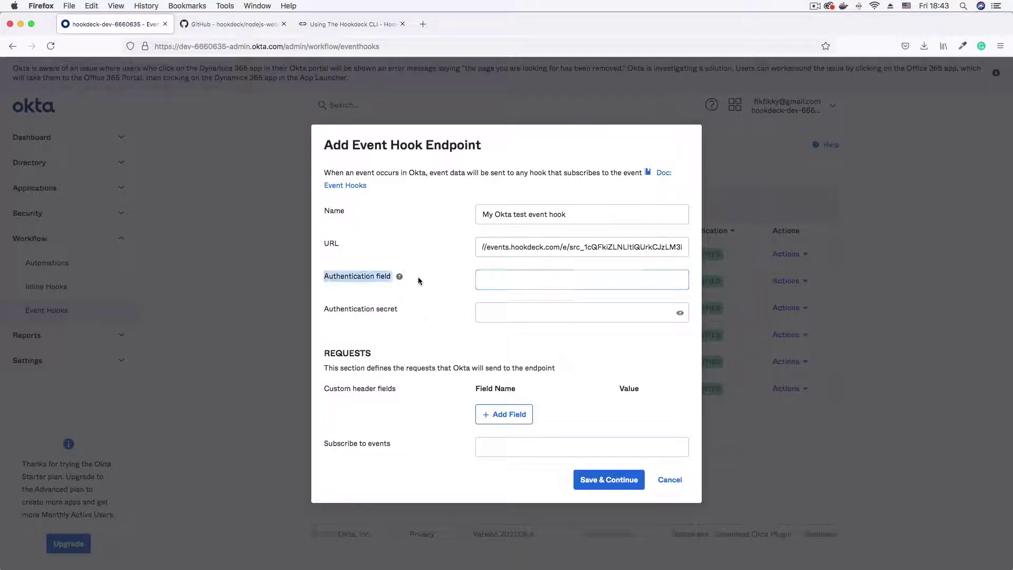
{"action": "left_click", "coordinate": [514, 281]}
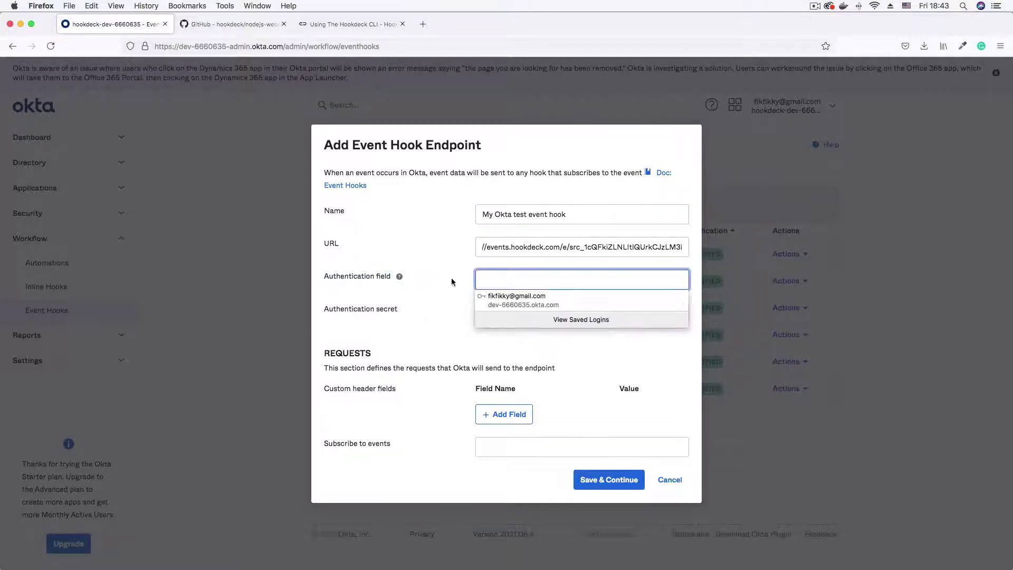
{"action": "left_click", "coordinate": [407, 305]}
{"action": "left_click_drag", "start_coordinate": [401, 310], "coordinate": [330, 312]}
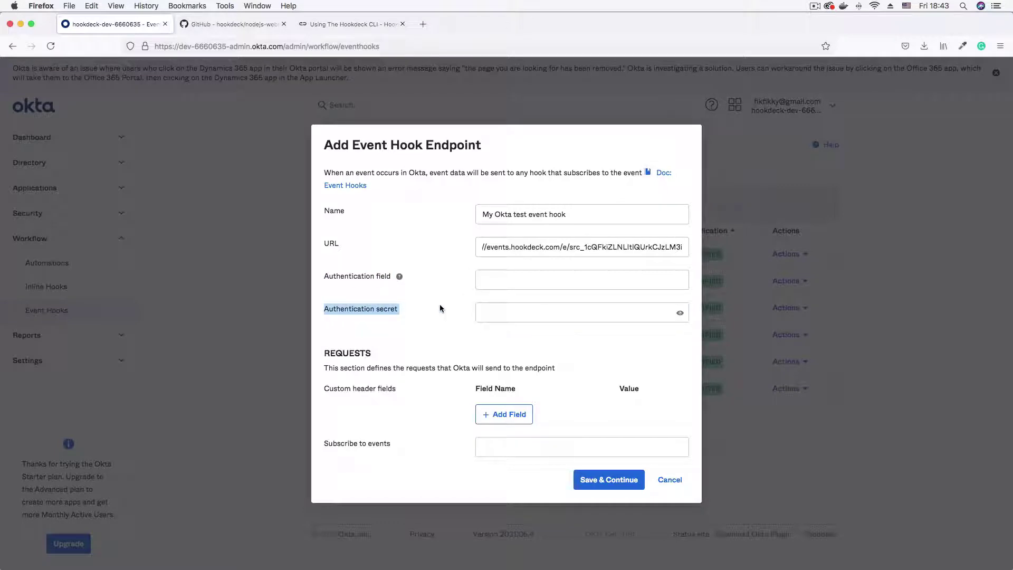
{"action": "left_click", "coordinate": [522, 312]}
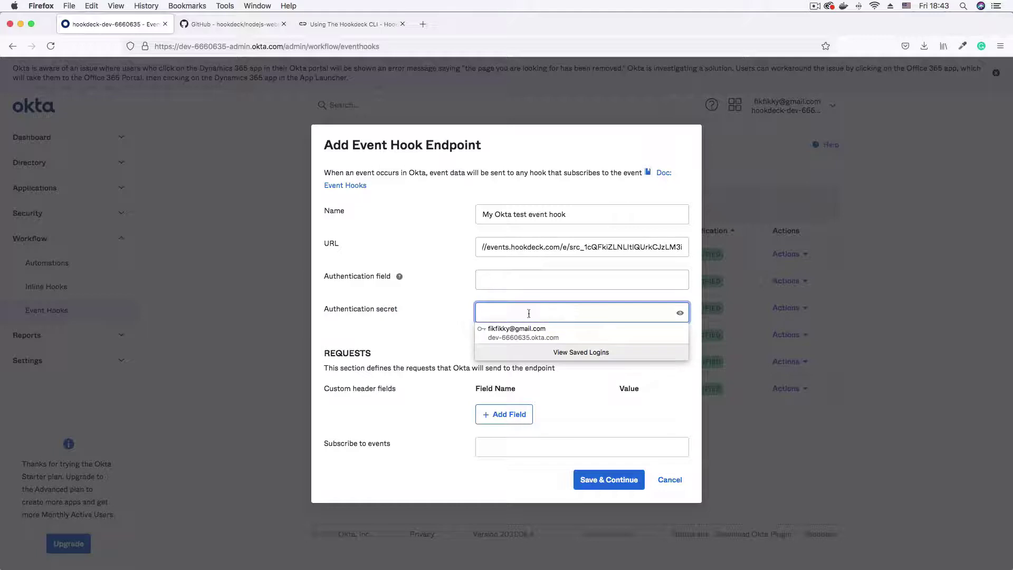
Step: Enter 'Authorization' as the authentication field and type a secret value
{"action": "left_click", "coordinate": [564, 281]}
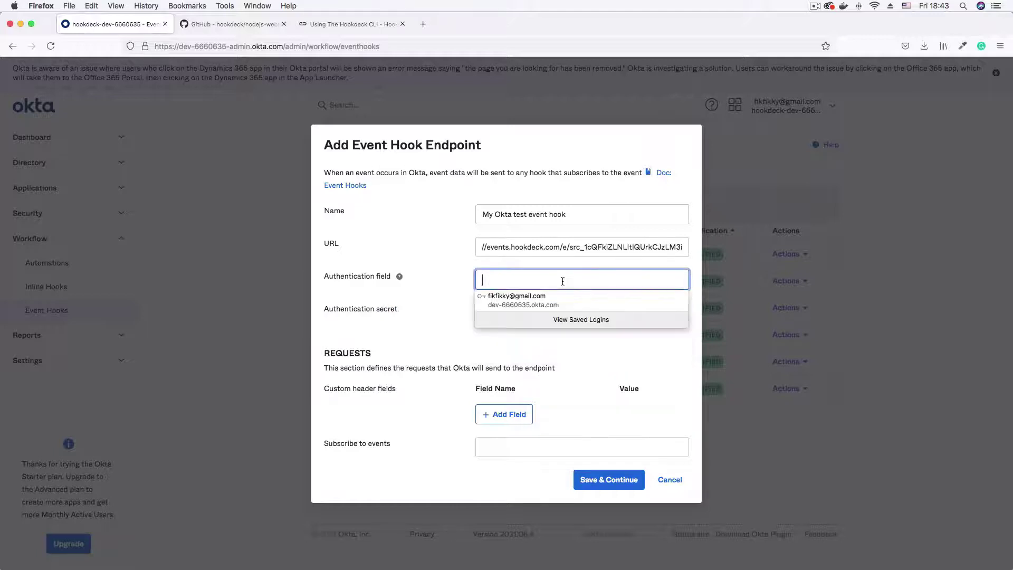
{"action": "type", "text": "Authro"}
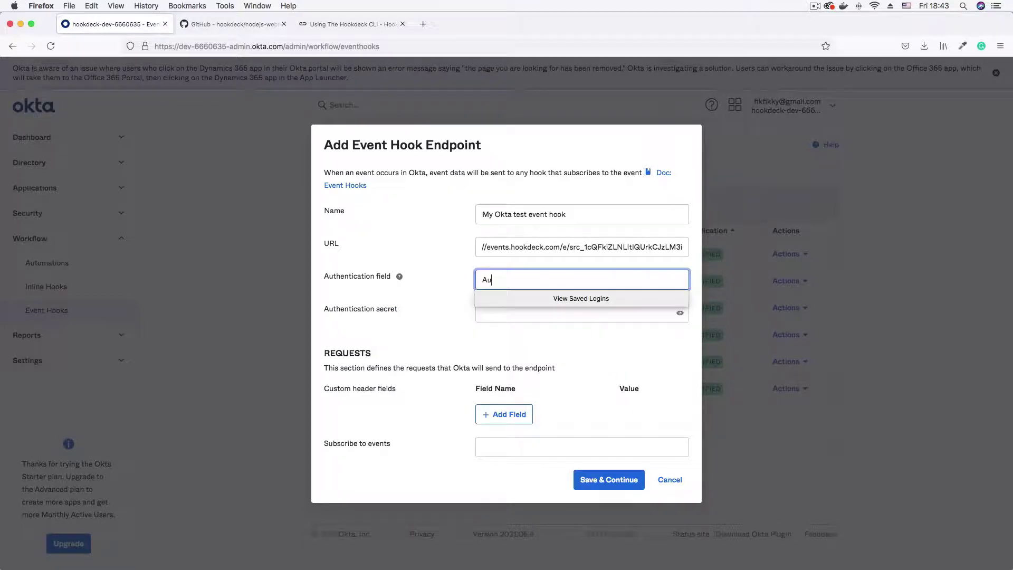
{"action": "key", "text": "BackSpace"}
{"action": "key", "text": "BackSpace"}
{"action": "type", "text": "orization"}
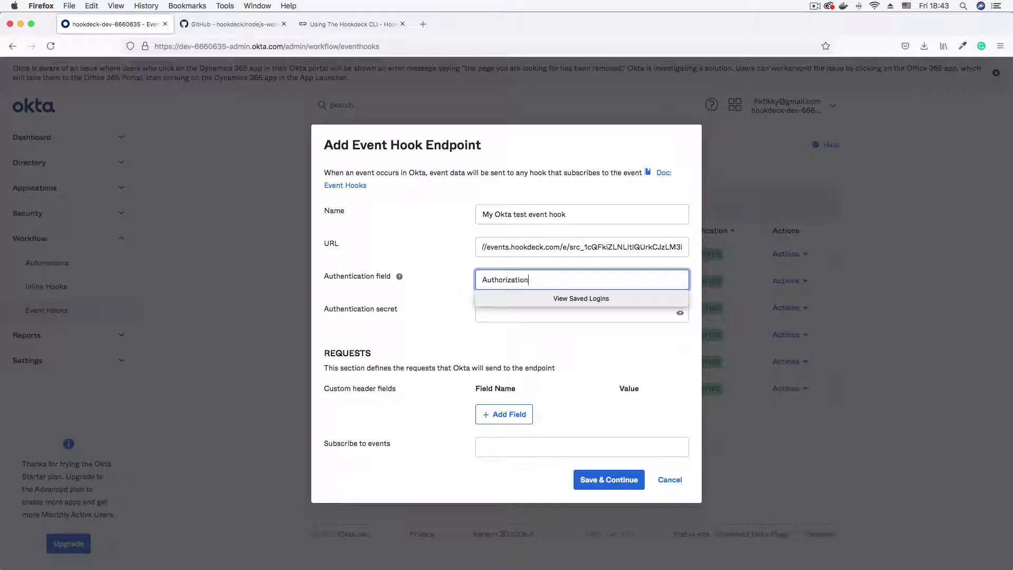
{"action": "left_click", "coordinate": [543, 312]}
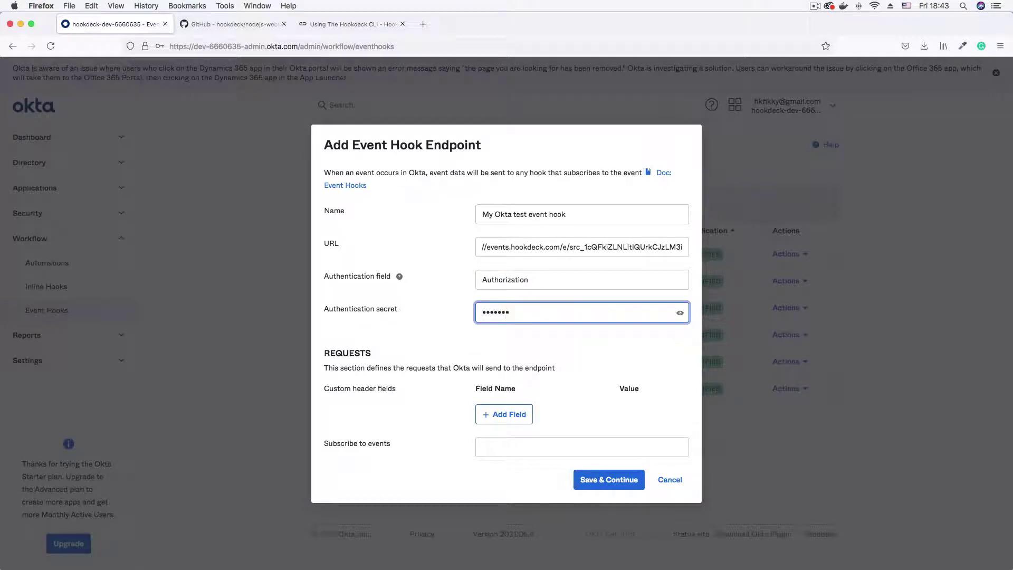
Step: Check the secret's value, then delete the authentication secret
{"action": "left_click", "coordinate": [679, 313]}
{"action": "left_click", "coordinate": [679, 313]}
{"action": "left_click_drag", "start_coordinate": [545, 314], "coordinate": [465, 311]}
{"action": "left_click", "coordinate": [524, 319]}
{"action": "left_click_drag", "start_coordinate": [516, 311], "coordinate": [471, 312]}
{"action": "left_click_drag", "start_coordinate": [561, 280], "coordinate": [478, 278]}
{"action": "left_click", "coordinate": [530, 312]}
{"action": "left_click_drag", "start_coordinate": [528, 312], "coordinate": [477, 312]}
{"action": "key", "text": "BackSpace"}
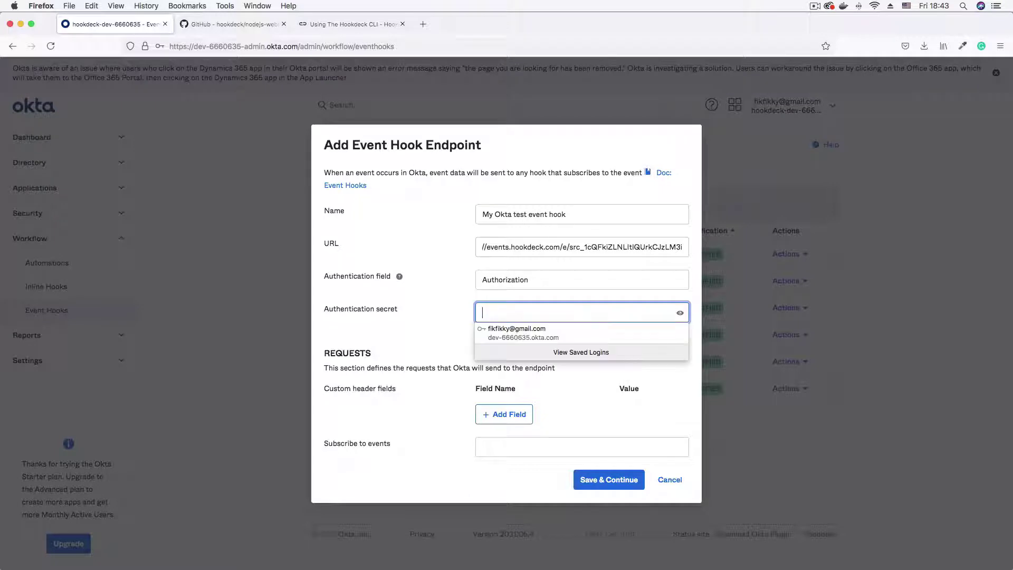
Step: Delete the 'Authorization' value from the authentication field
{"action": "double_click", "coordinate": [569, 281]}
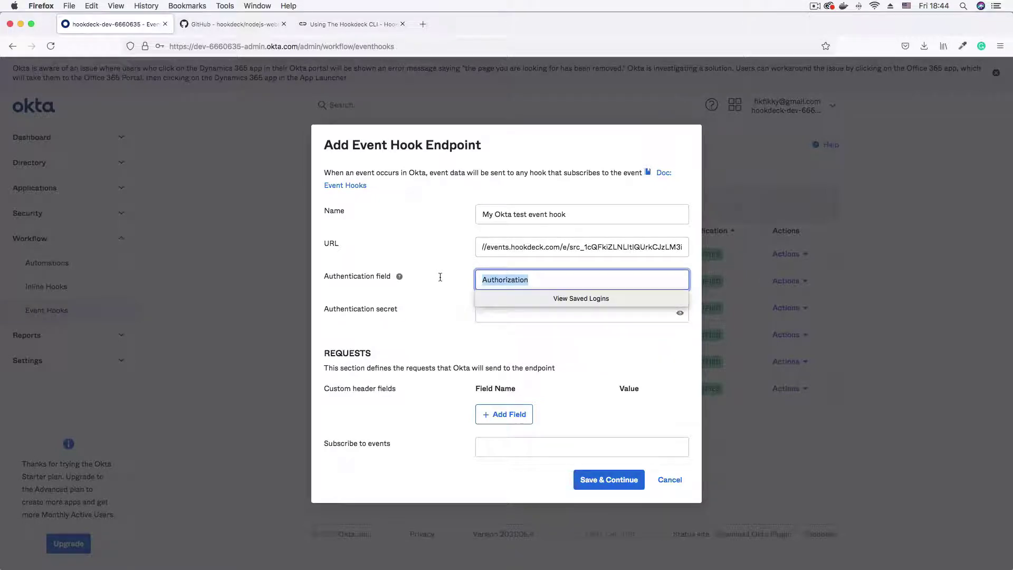
{"action": "key", "text": "BackSpace"}
{"action": "left_click", "coordinate": [423, 246]}
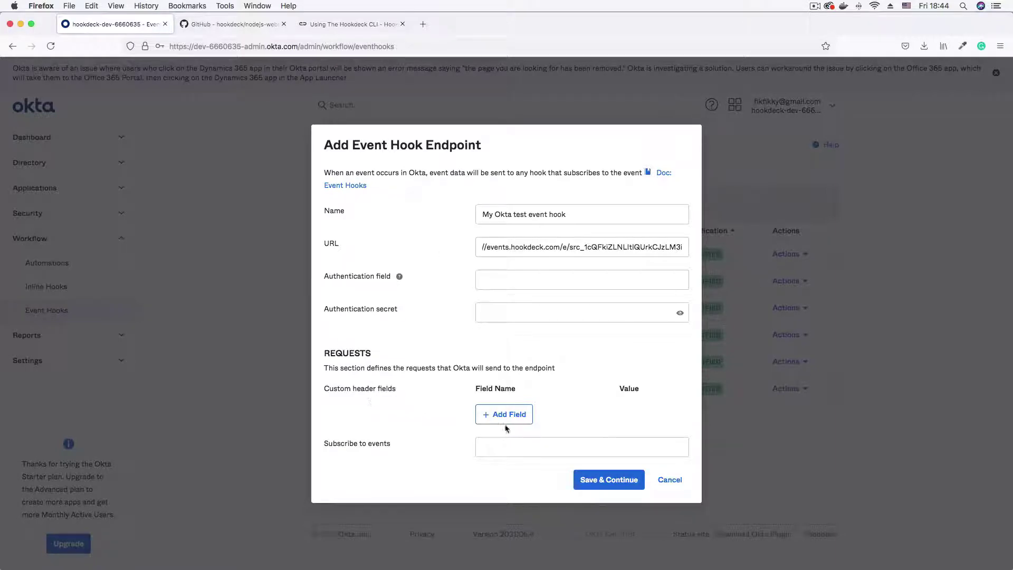
{"action": "left_click", "coordinate": [589, 310]}
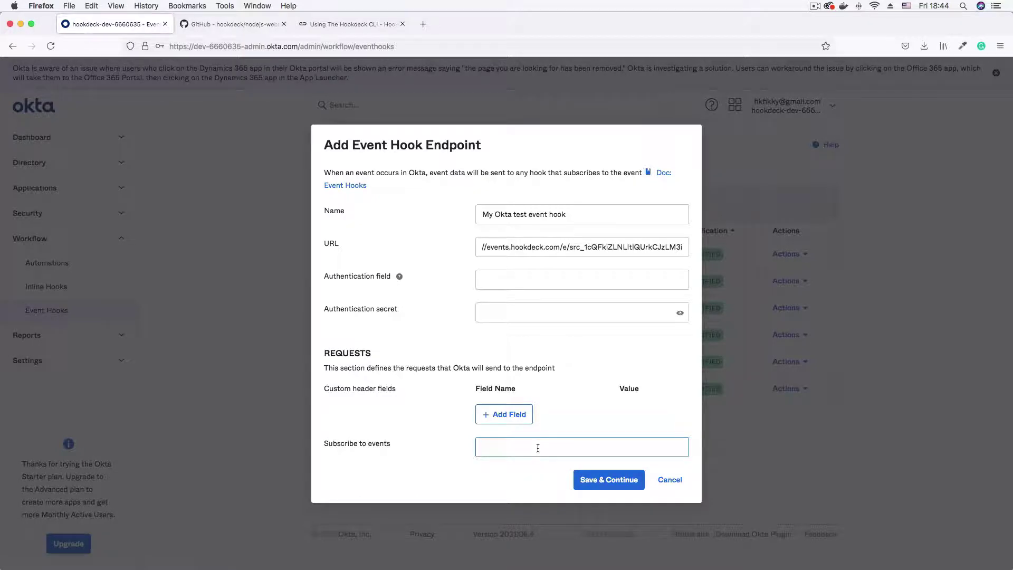
Step: Subscribe the hook to the User created event and save it with Save & Continue
{"action": "left_click", "coordinate": [538, 448]}
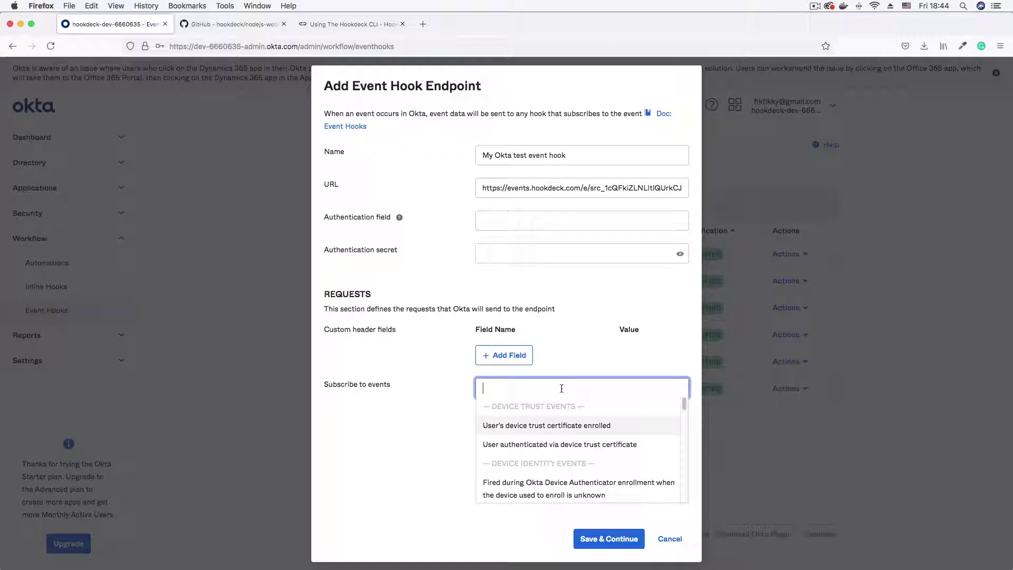
{"action": "type", "text": "user cr"}
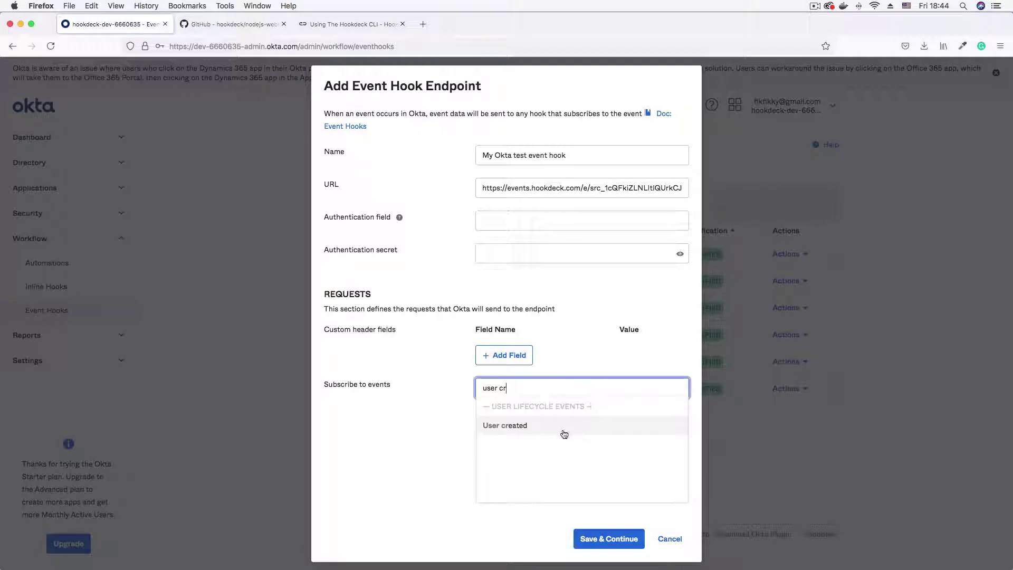
{"action": "left_click", "coordinate": [564, 433]}
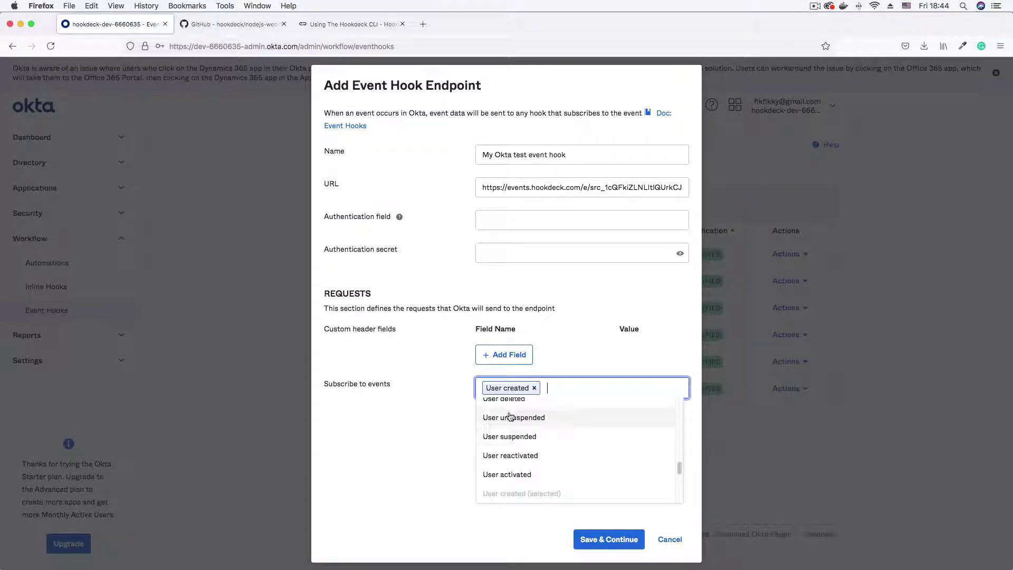
{"action": "left_click", "coordinate": [408, 440]}
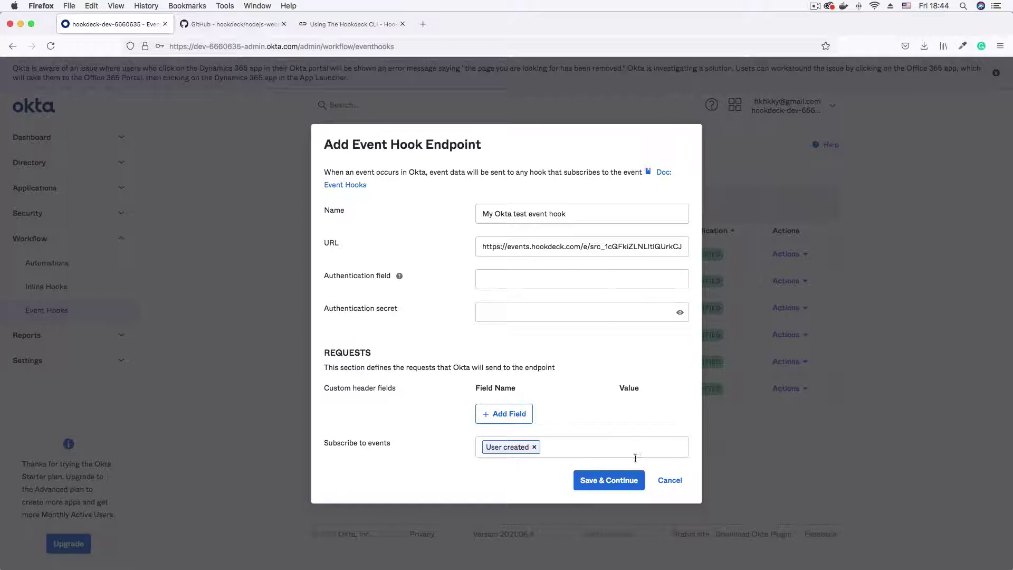
{"action": "left_click", "coordinate": [608, 481]}
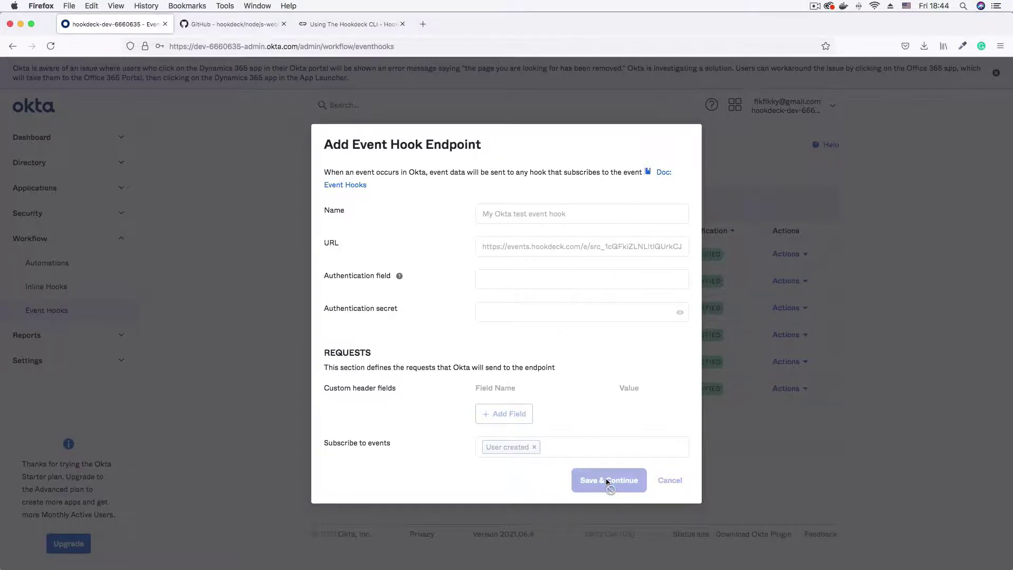
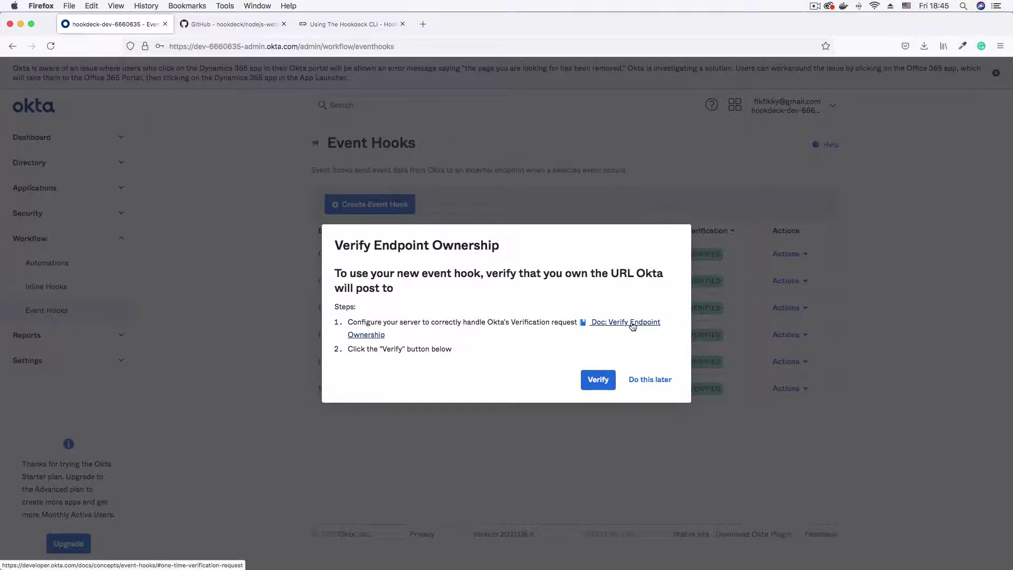
Step: Open the 'Verify Endpoint Ownership' doc link in a new browser tab
{"action": "right_click", "coordinate": [643, 324]}
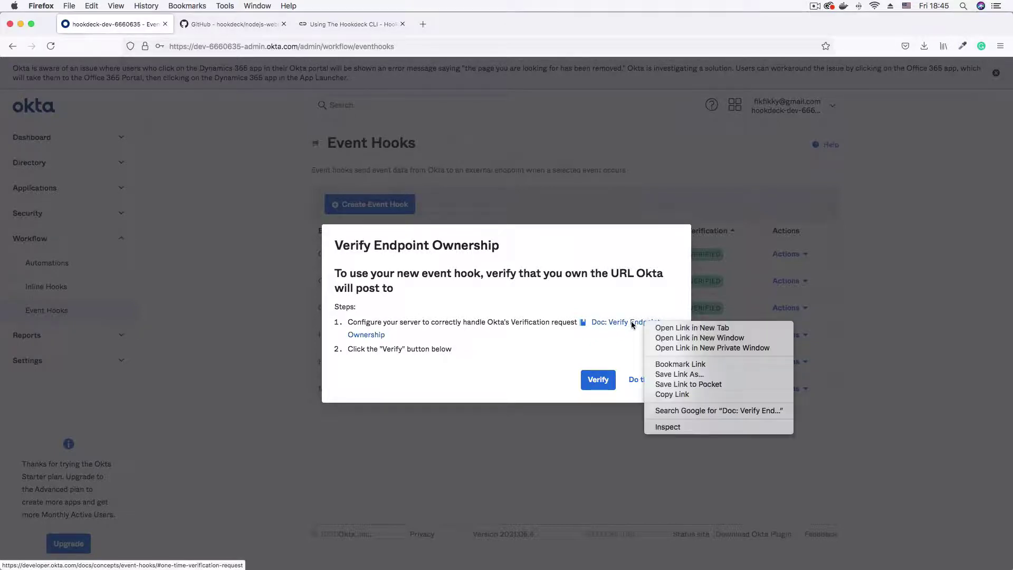
{"action": "left_click", "coordinate": [667, 328]}
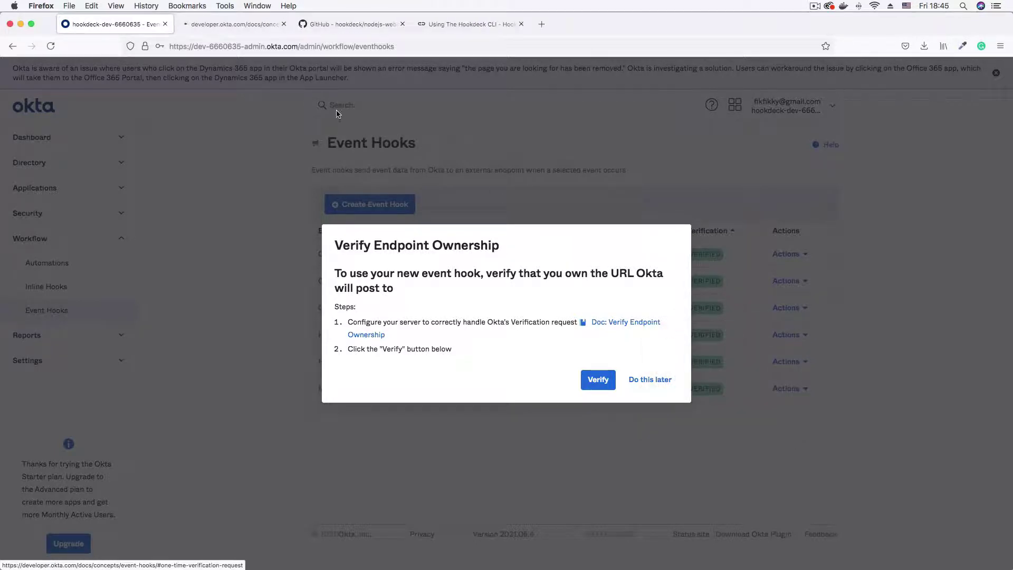
{"action": "left_click", "coordinate": [237, 27]}
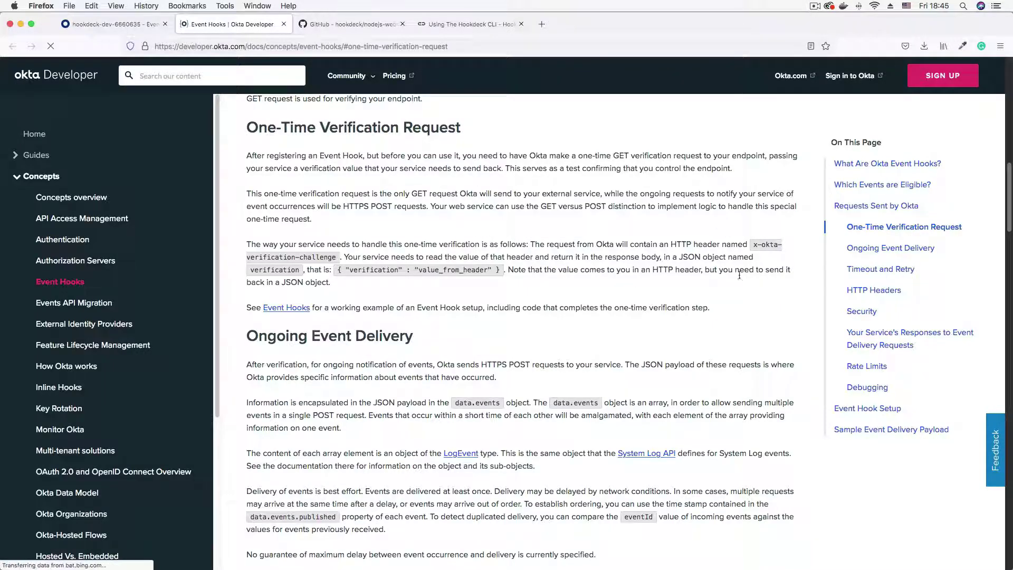
Step: Read the One-Time Verification Request section and sample response, then return to the Okta admin tab
{"action": "left_click_drag", "start_coordinate": [751, 245], "coordinate": [338, 260]}
{"action": "left_click", "coordinate": [485, 206]}
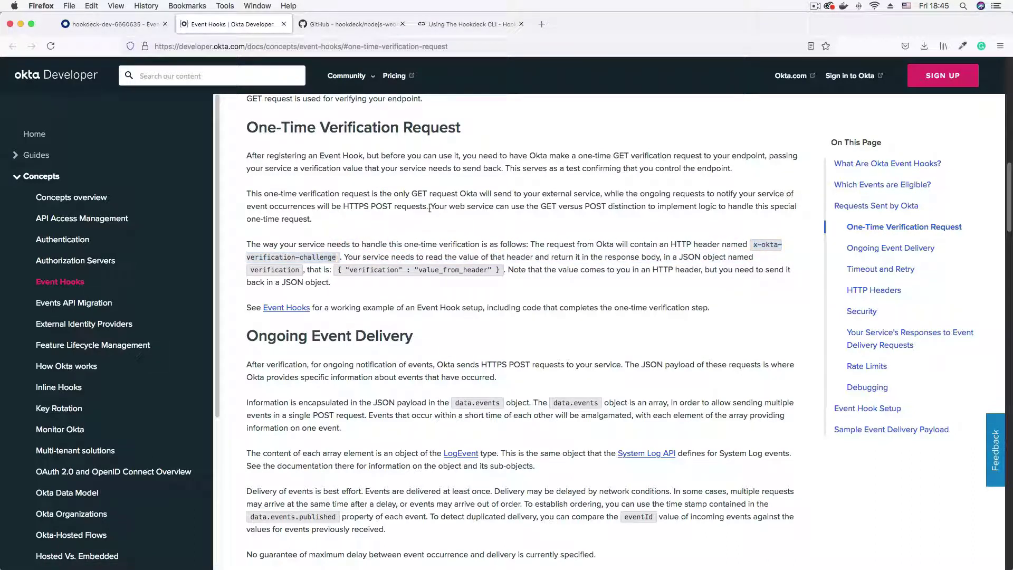
{"action": "left_click_drag", "start_coordinate": [337, 261], "coordinate": [246, 244]}
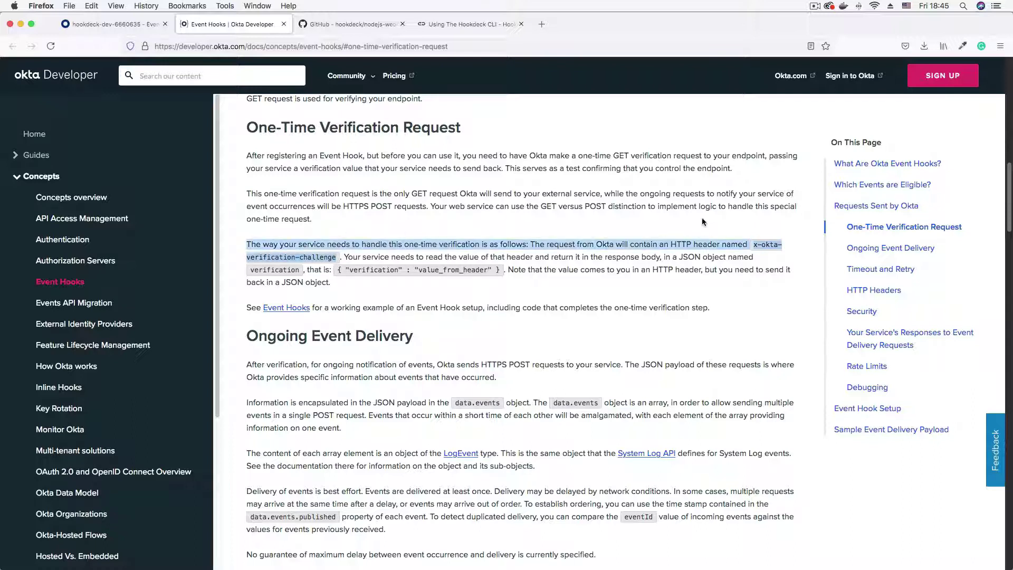
{"action": "left_click", "coordinate": [691, 215]}
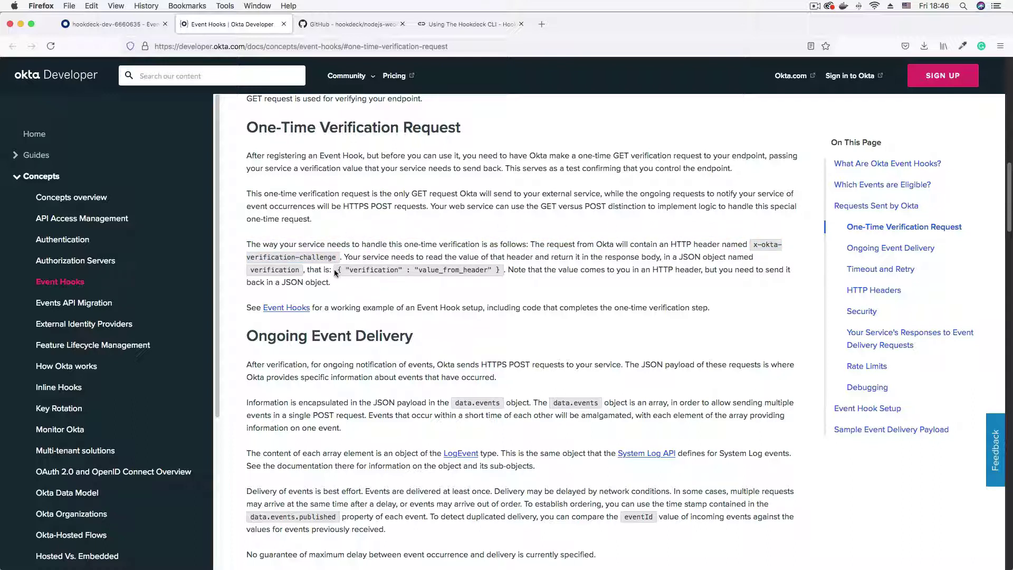
{"action": "left_click_drag", "start_coordinate": [337, 270], "coordinate": [501, 270]}
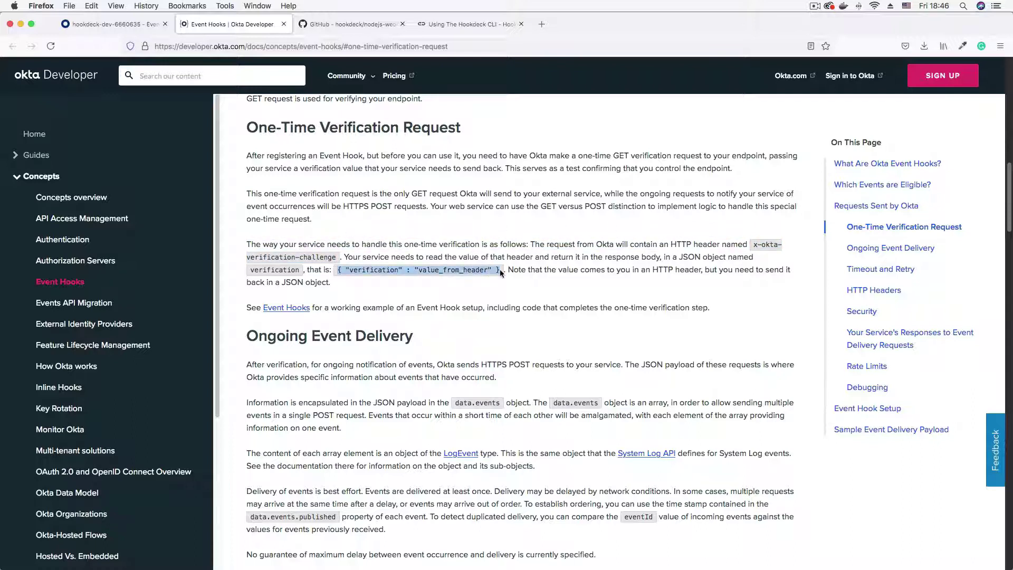
{"action": "double_click", "coordinate": [375, 270]}
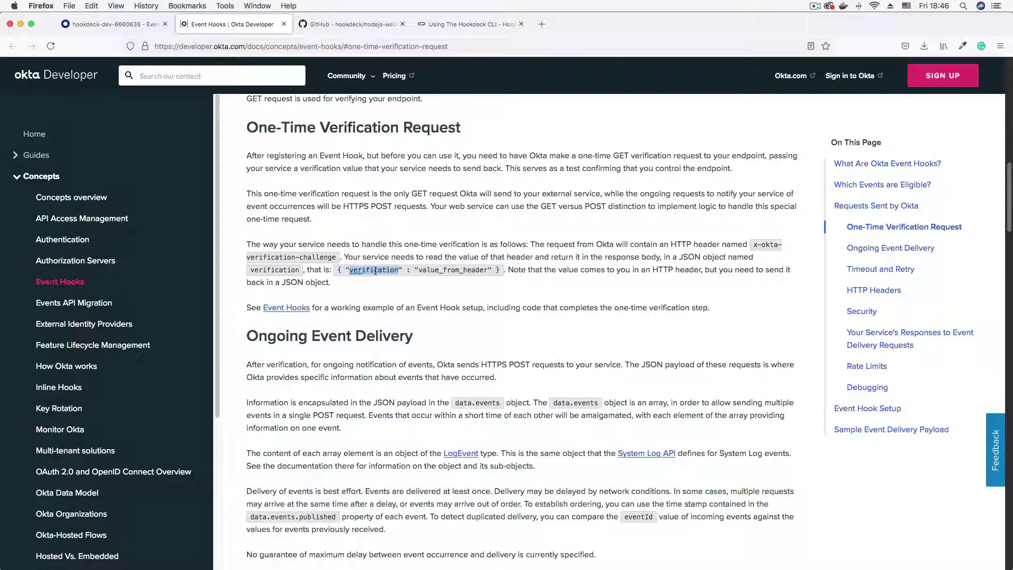
{"action": "right_click", "coordinate": [471, 293]}
{"action": "left_click", "coordinate": [558, 292]}
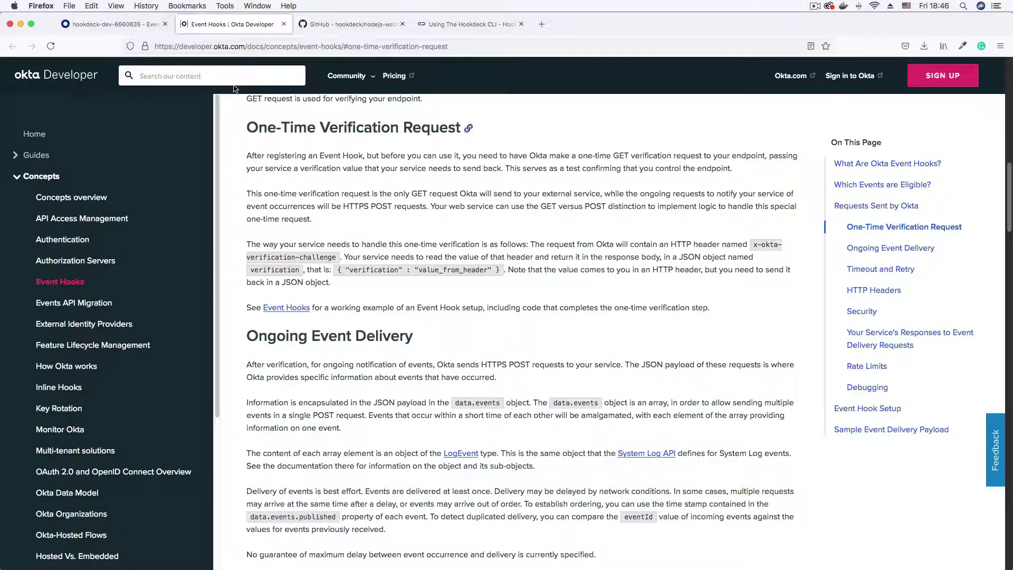
{"action": "key", "text": "ctrl+shift+Tab"}
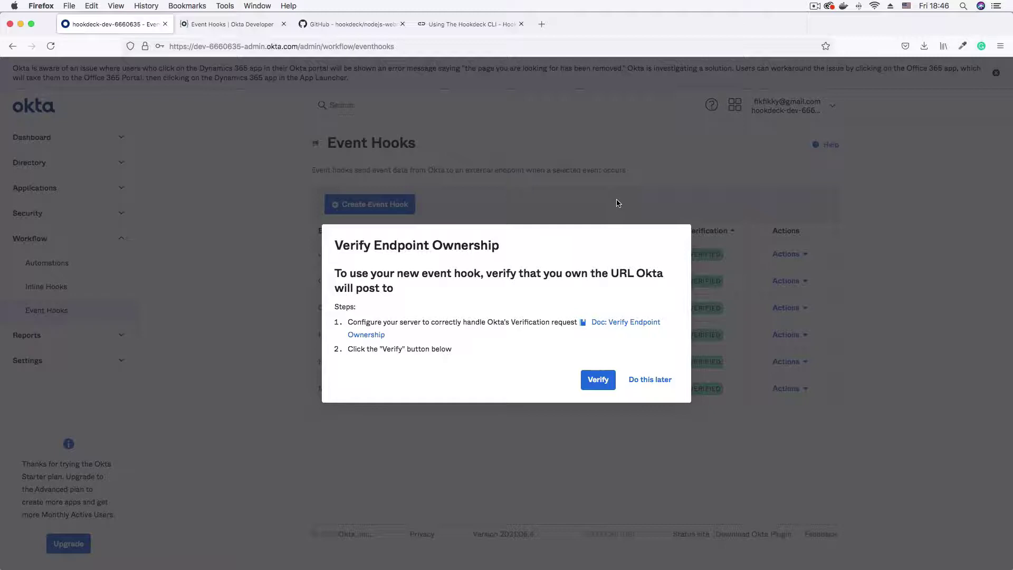
Step: Verify endpoint ownership for My Okta test event hook and wait for its Preview page
{"action": "left_click", "coordinate": [603, 380]}
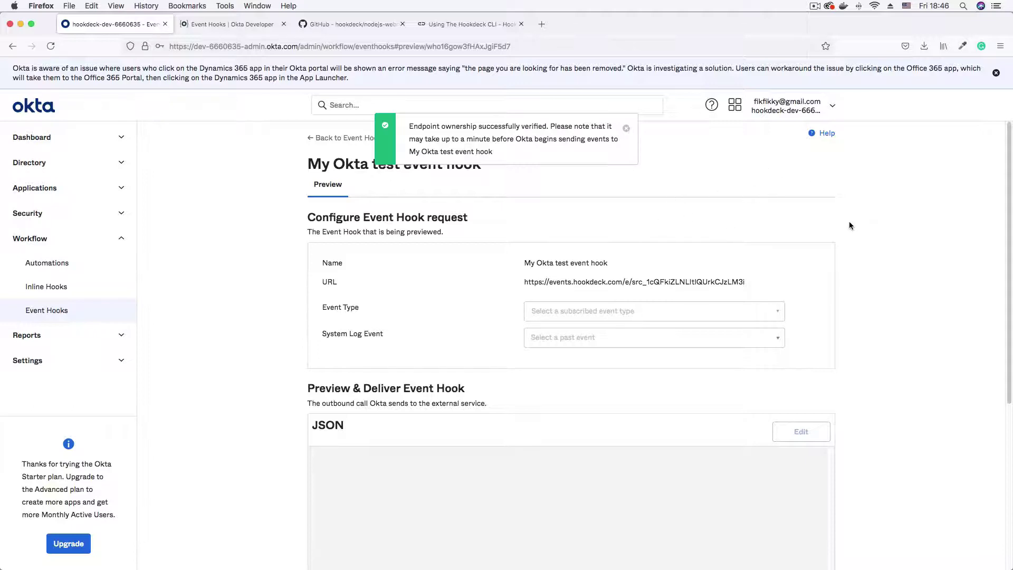
{"action": "mouse_move", "coordinate": [794, 569]}
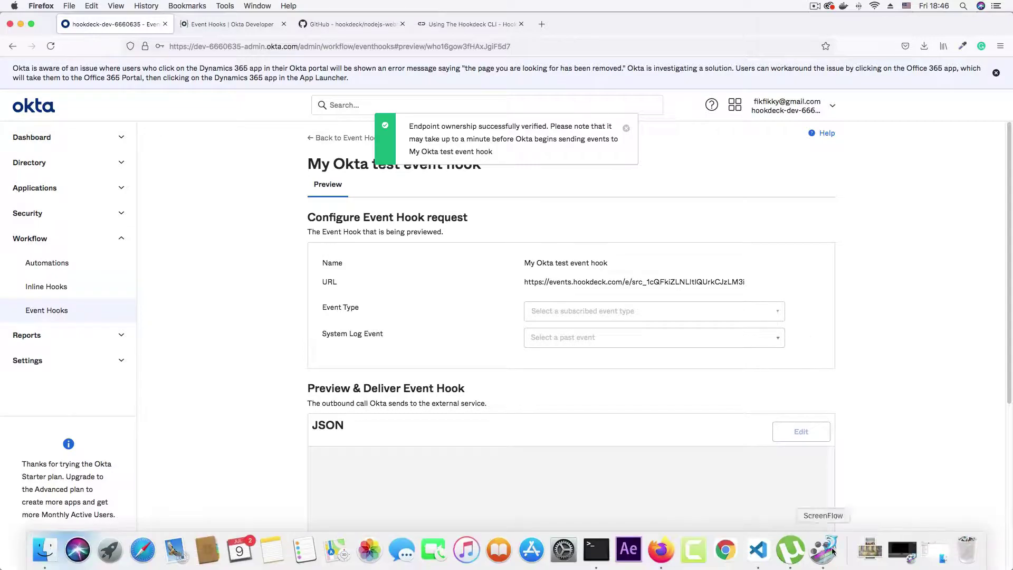
Step: Append ' - User created' to the registration step on line 7 of the Untitled-2 notes
{"action": "left_click", "coordinate": [760, 551]}
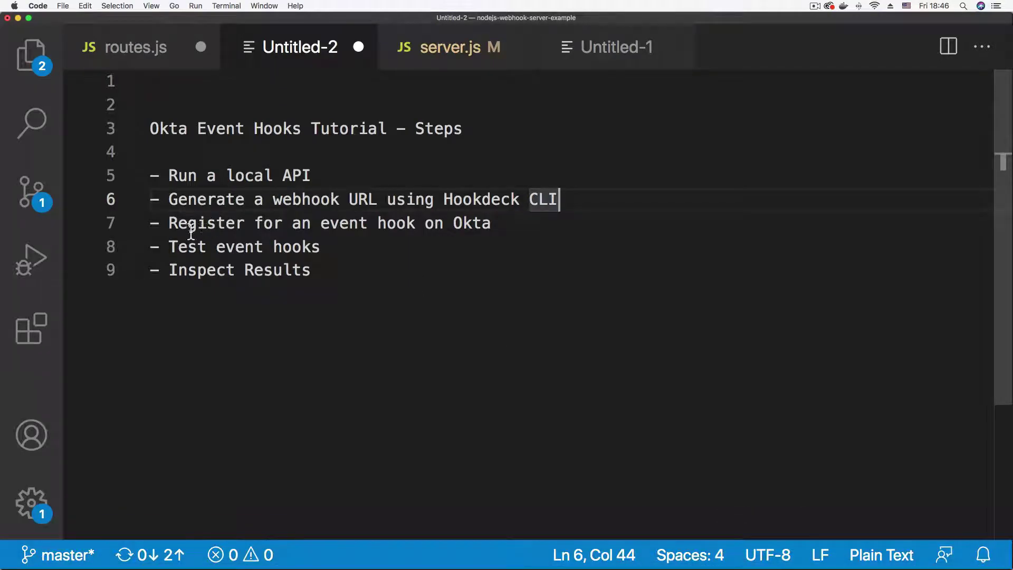
{"action": "left_click_drag", "start_coordinate": [178, 224], "coordinate": [484, 231]}
{"action": "left_click", "coordinate": [515, 226]}
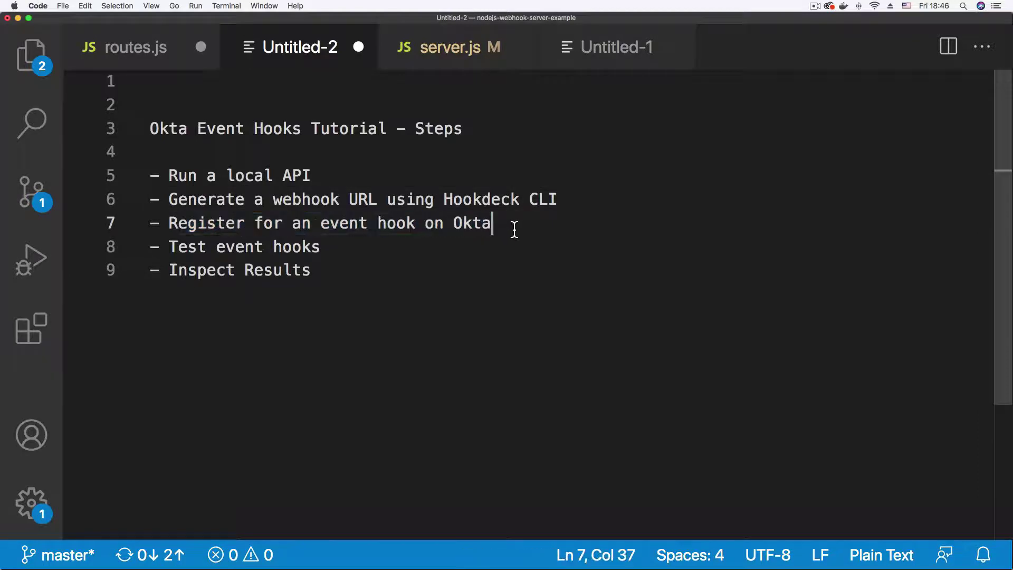
{"action": "type", "text": "- Use"}
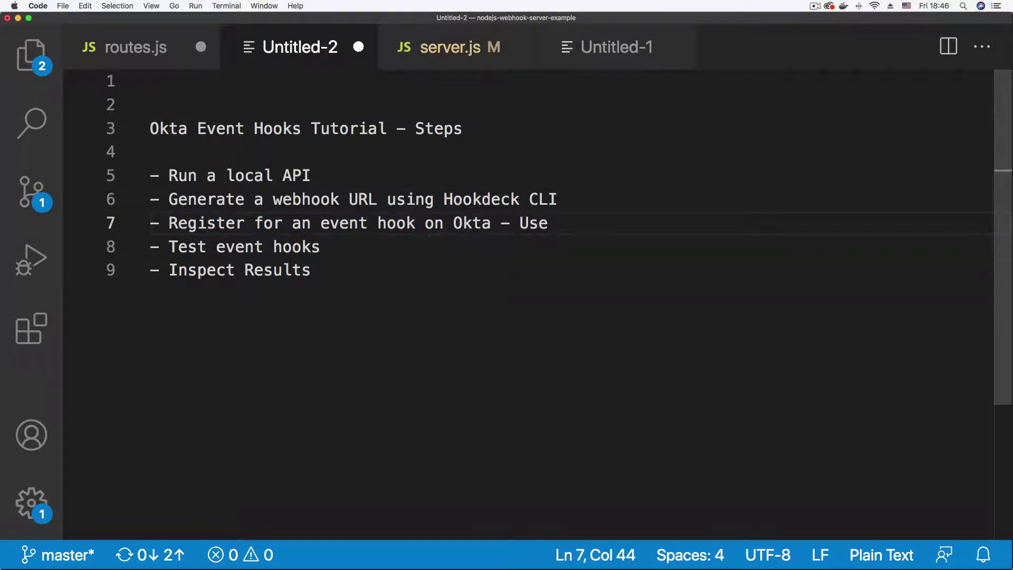
{"action": "key", "text": "BackSpace"}
{"action": "type", "text": "r created"}
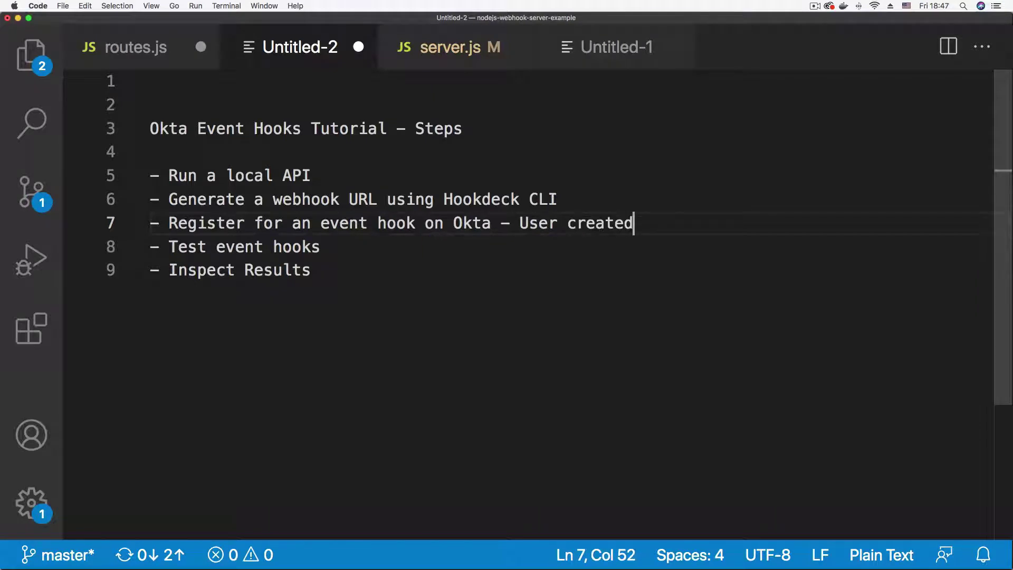
Step: Review the webhook URL, registration, test and inspect steps in the notes
{"action": "left_click", "coordinate": [434, 245]}
{"action": "left_click_drag", "start_coordinate": [176, 246], "coordinate": [369, 264]}
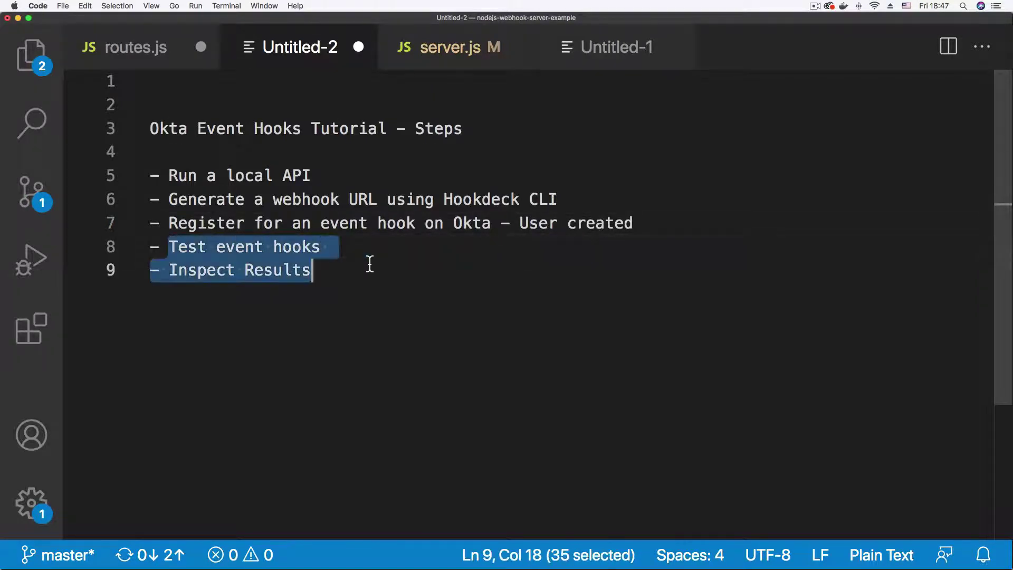
{"action": "left_click", "coordinate": [454, 256]}
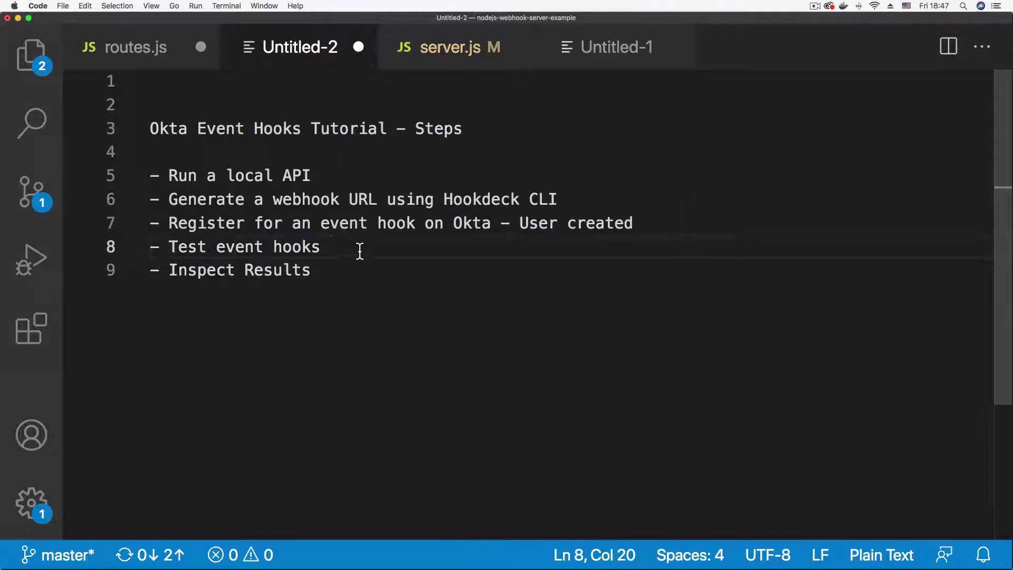
{"action": "left_click_drag", "start_coordinate": [675, 227], "coordinate": [197, 201]}
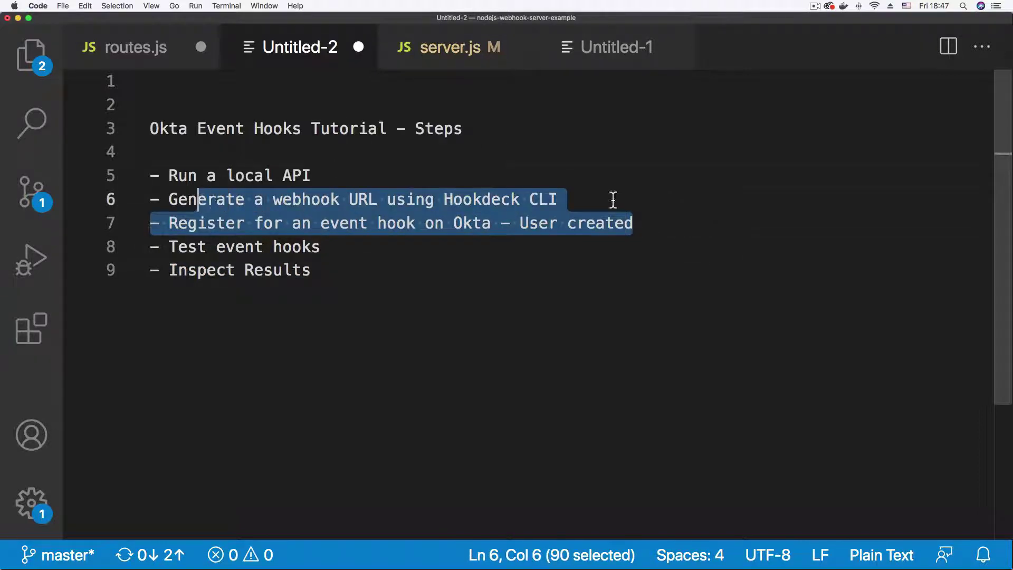
{"action": "left_click", "coordinate": [614, 176]}
{"action": "mouse_move", "coordinate": [705, 555]}
{"action": "left_click", "coordinate": [660, 551]}
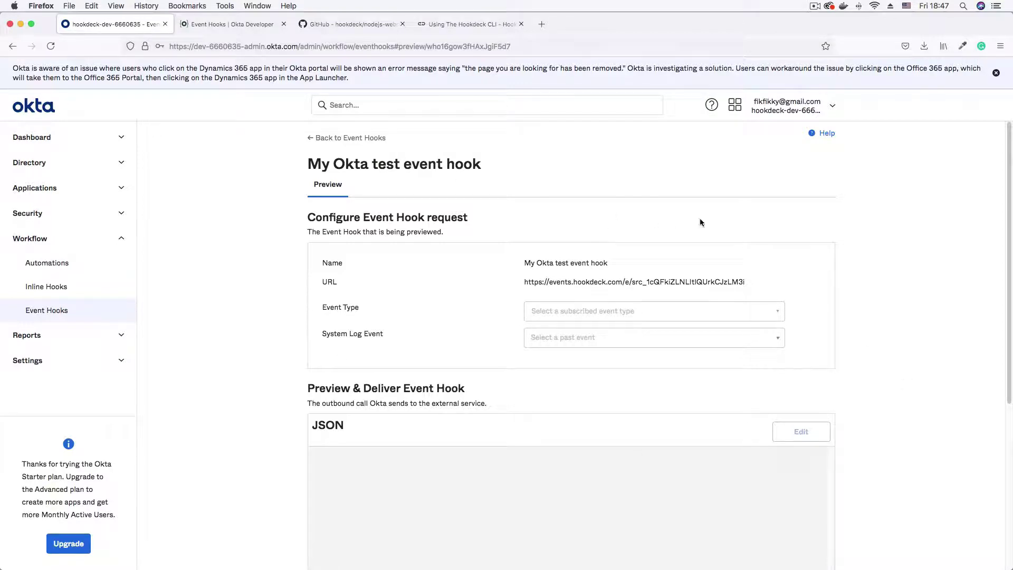
Step: Choose the User created event type to preview for My Okta test event hook
{"action": "left_click_drag", "start_coordinate": [307, 166], "coordinate": [481, 167]}
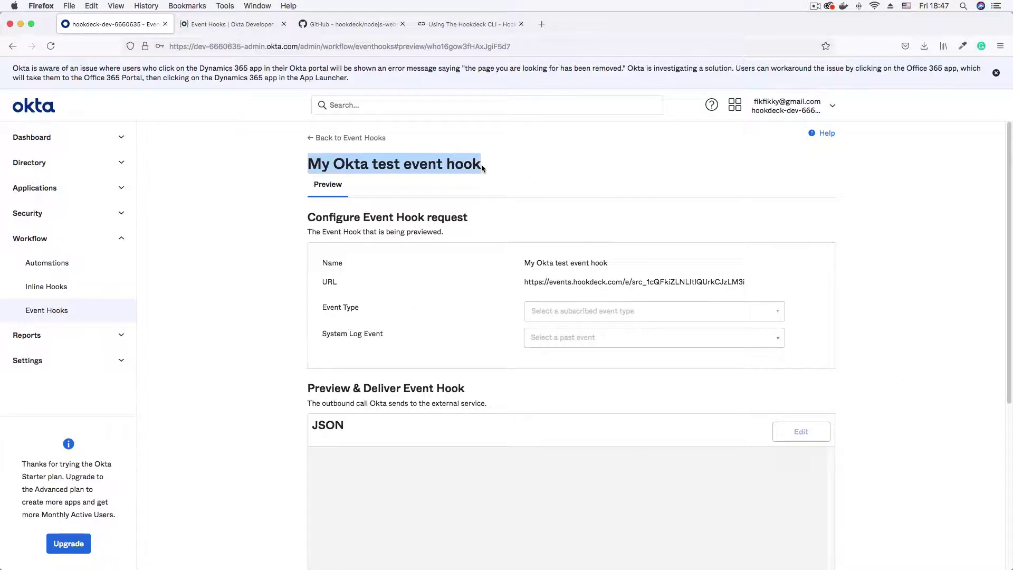
{"action": "left_click", "coordinate": [582, 169]}
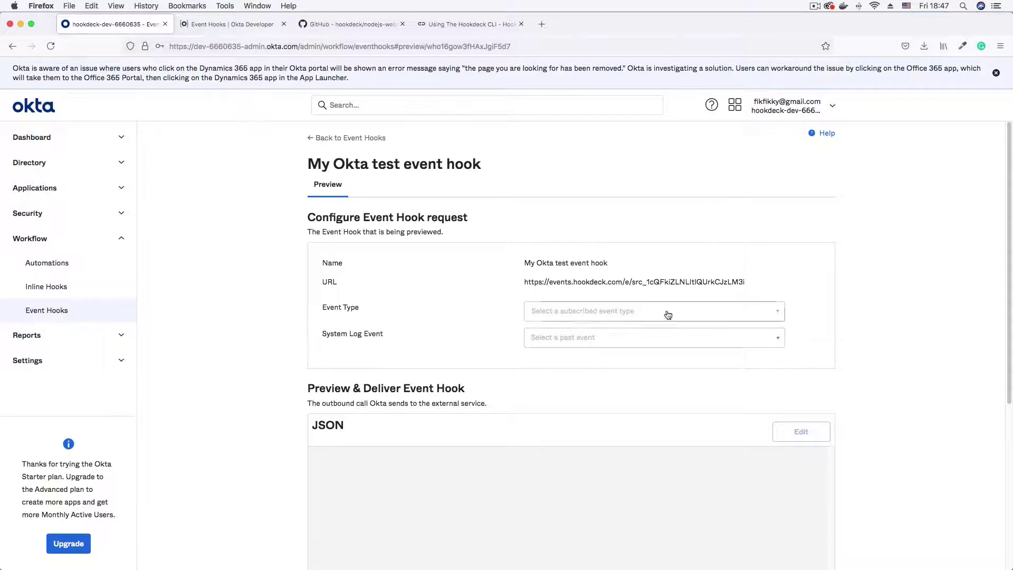
{"action": "left_click", "coordinate": [741, 310]}
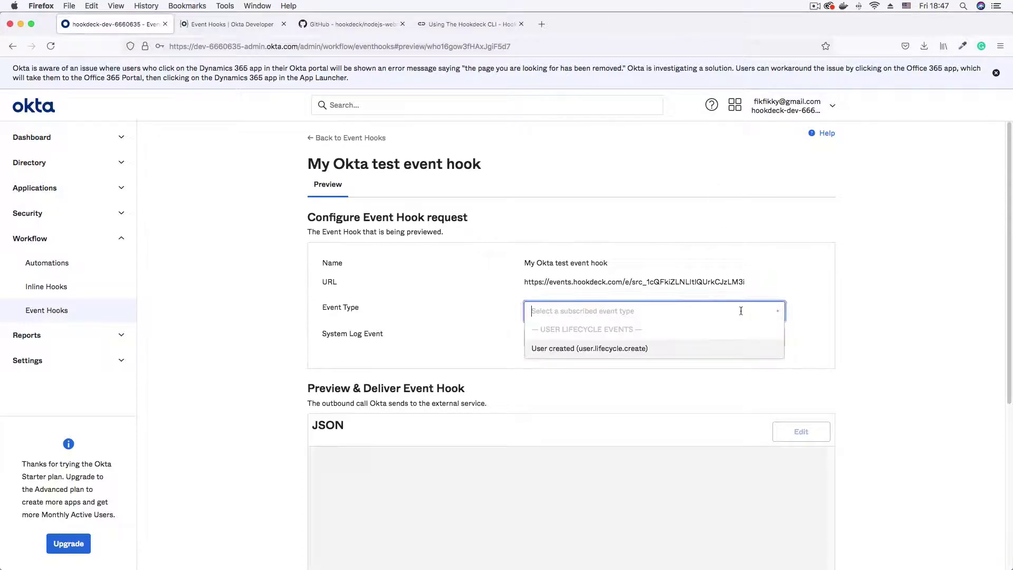
{"action": "left_click", "coordinate": [558, 349]}
Step: Review the user.lifecycle.create JSON payload and deliver the request to the Hookdeck URL
{"action": "scroll", "coordinate": [885, 229], "scroll_direction": "down", "scroll_amount": 2}
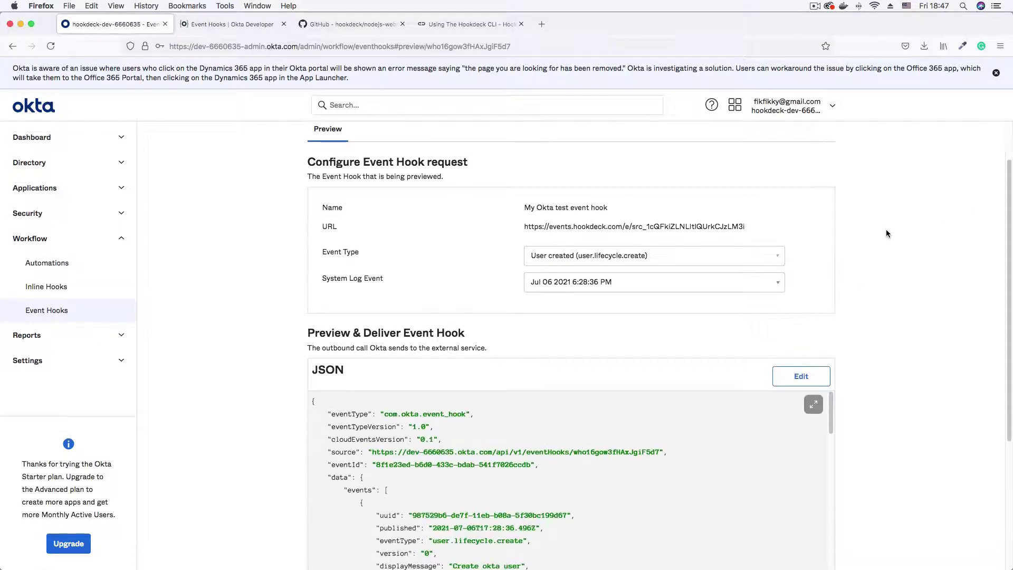
{"action": "scroll", "coordinate": [886, 229], "scroll_direction": "down", "scroll_amount": 1}
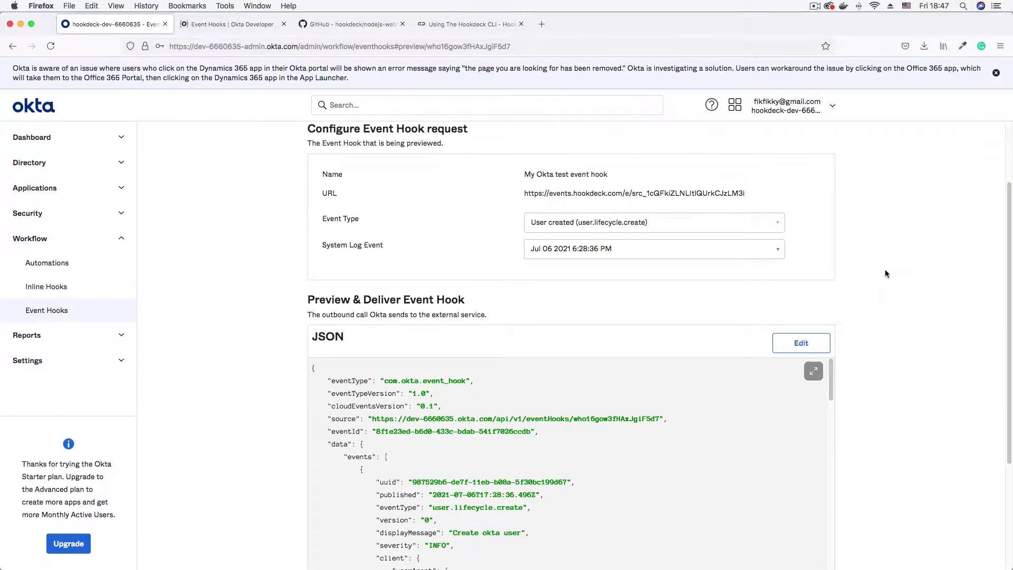
{"action": "scroll", "coordinate": [885, 269], "scroll_direction": "down", "scroll_amount": 5}
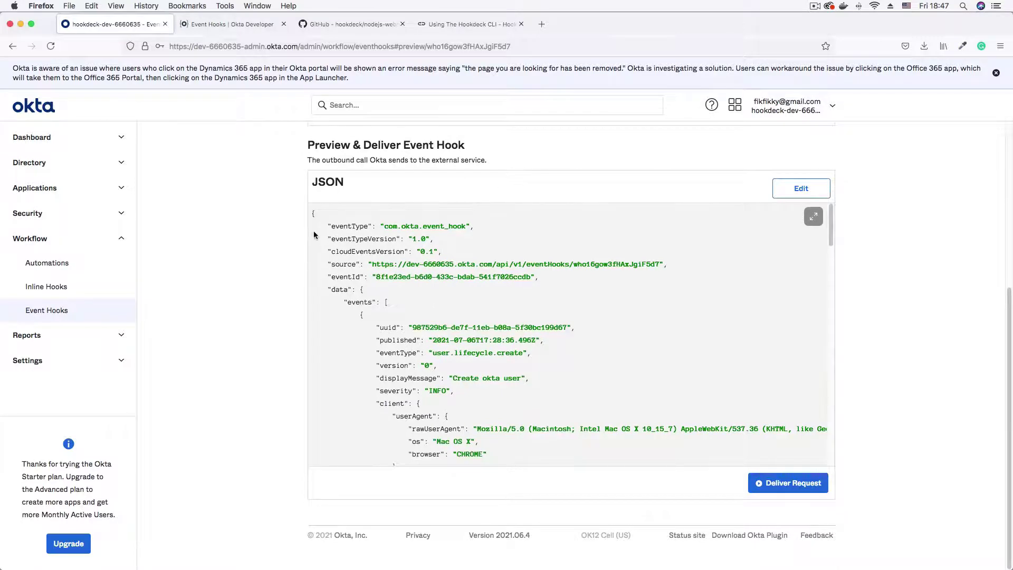
{"action": "scroll", "coordinate": [554, 319], "scroll_direction": "down", "scroll_amount": 15}
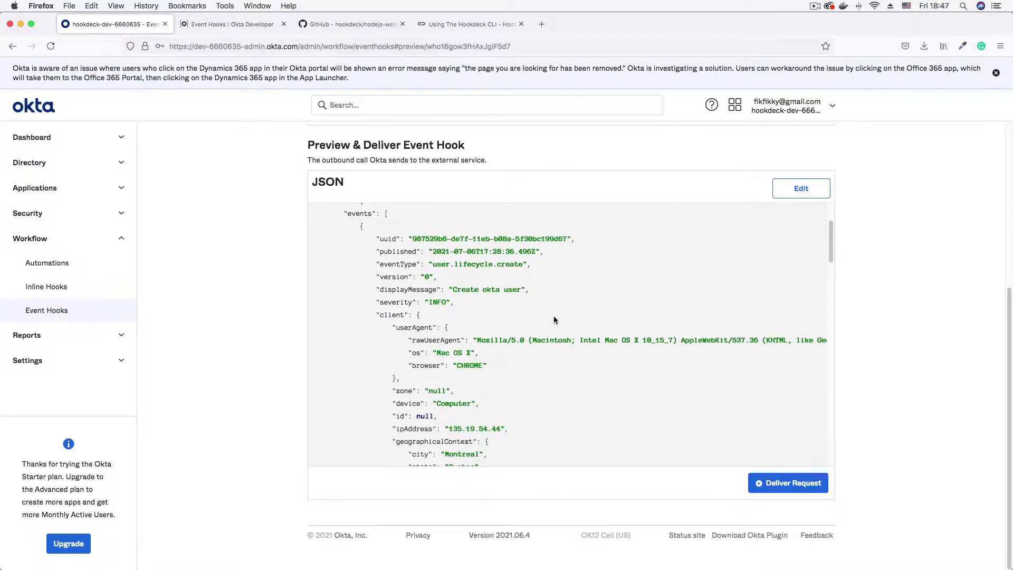
{"action": "scroll", "coordinate": [553, 320], "scroll_direction": "down", "scroll_amount": 3}
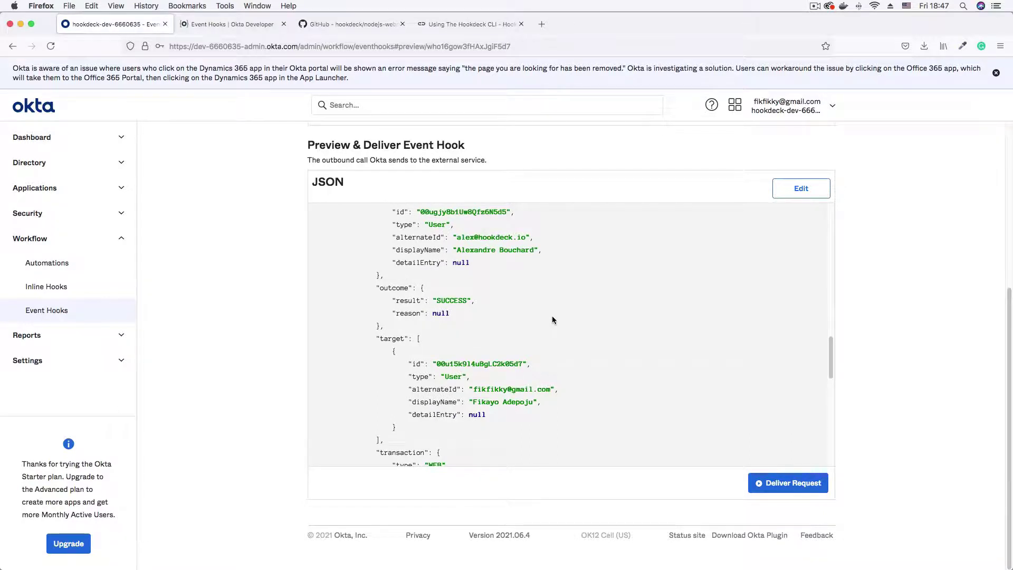
{"action": "scroll", "coordinate": [553, 320], "scroll_direction": "up", "scroll_amount": 6}
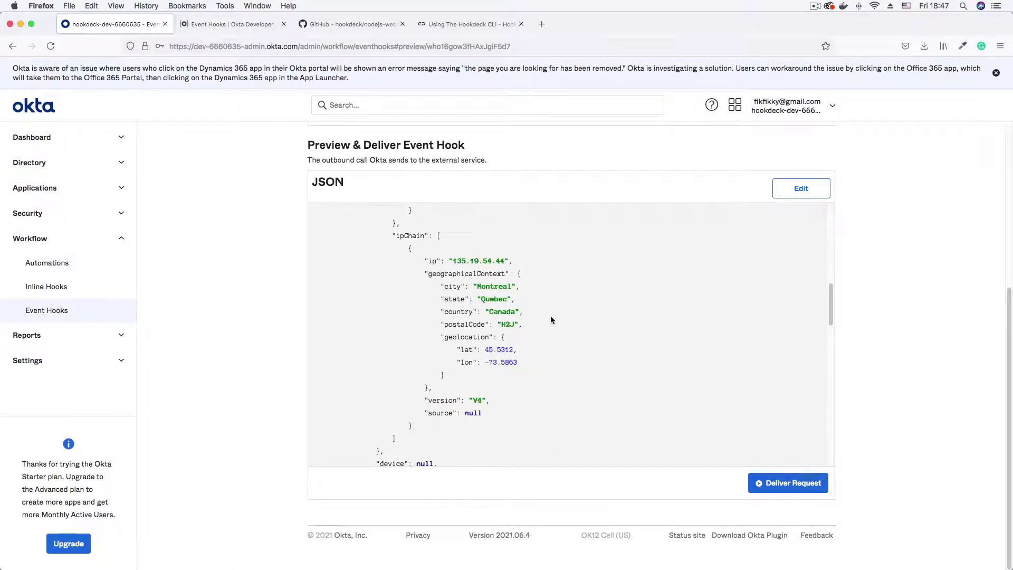
{"action": "left_click", "coordinate": [802, 491]}
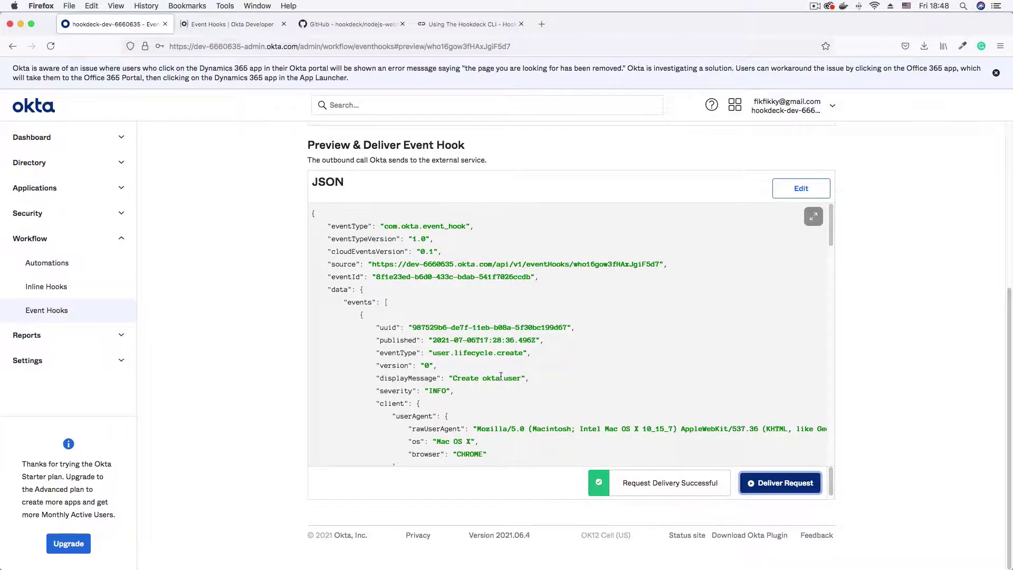
{"action": "mouse_move", "coordinate": [648, 567]}
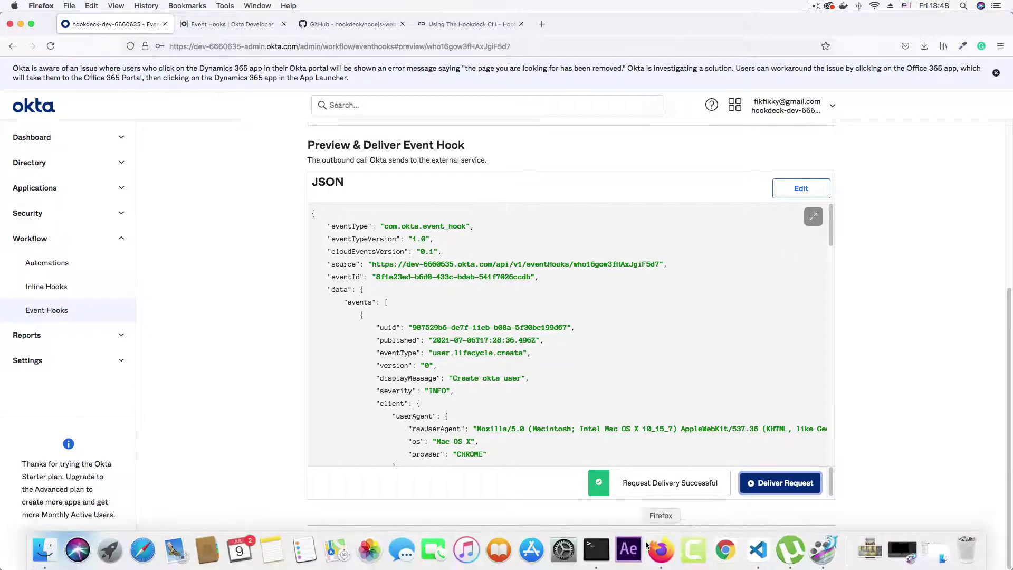
{"action": "left_click", "coordinate": [596, 549]}
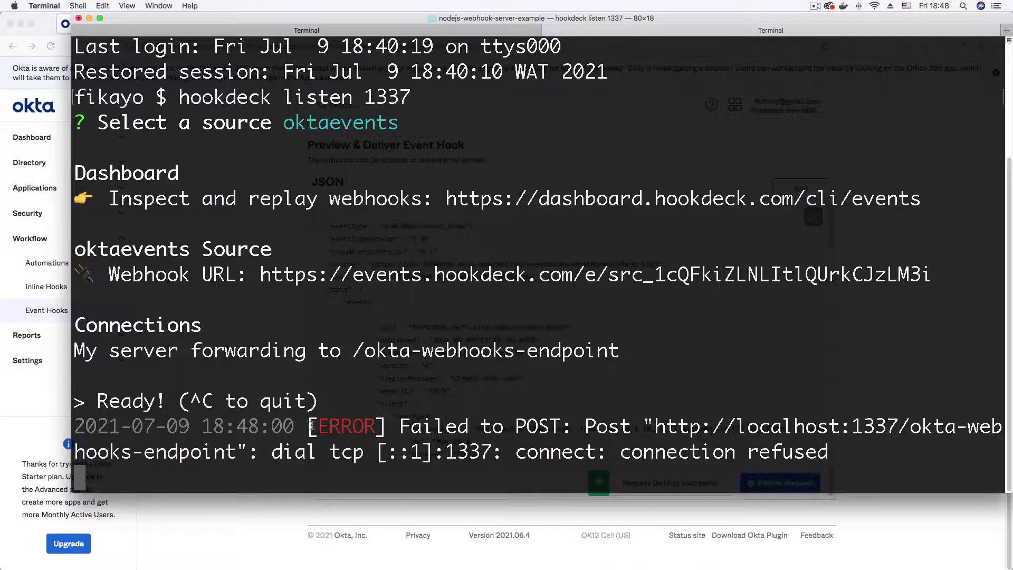
Step: After the connection refused error, run npm start to launch the local server on localhost:1337
{"action": "left_click_drag", "start_coordinate": [312, 426], "coordinate": [804, 454]}
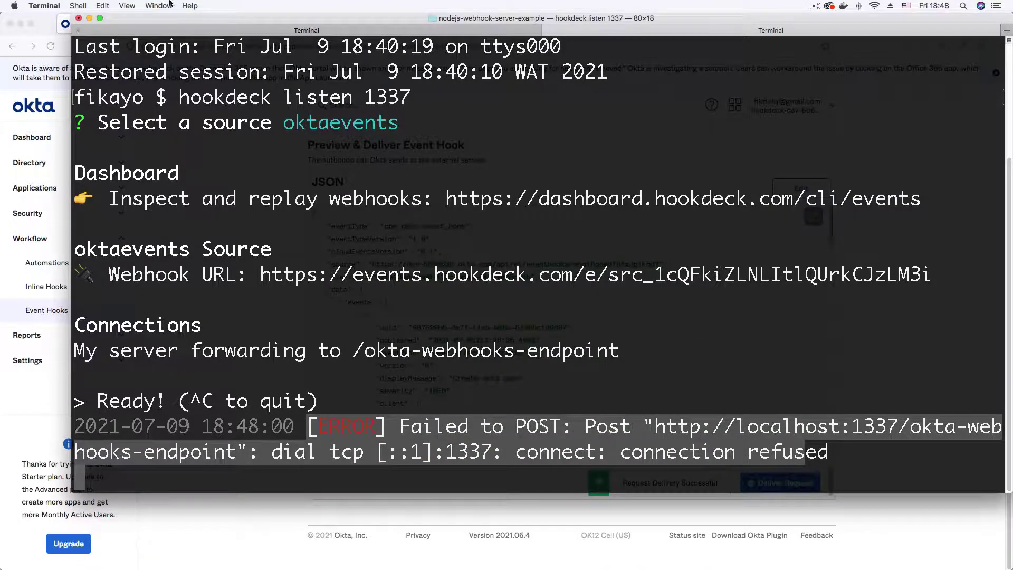
{"action": "key", "text": "ctrl+Tab"}
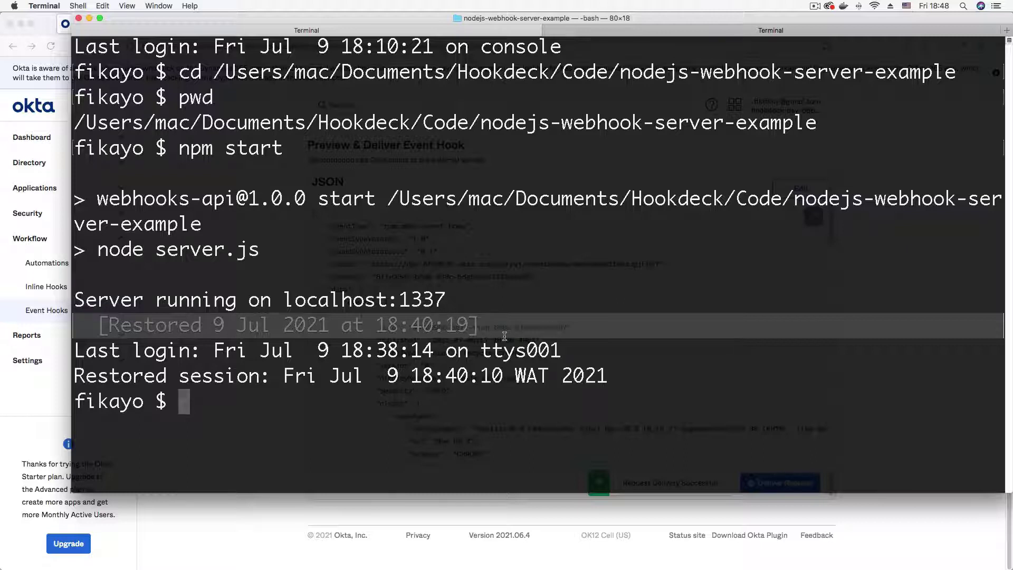
{"action": "type", "text": "npm start"}
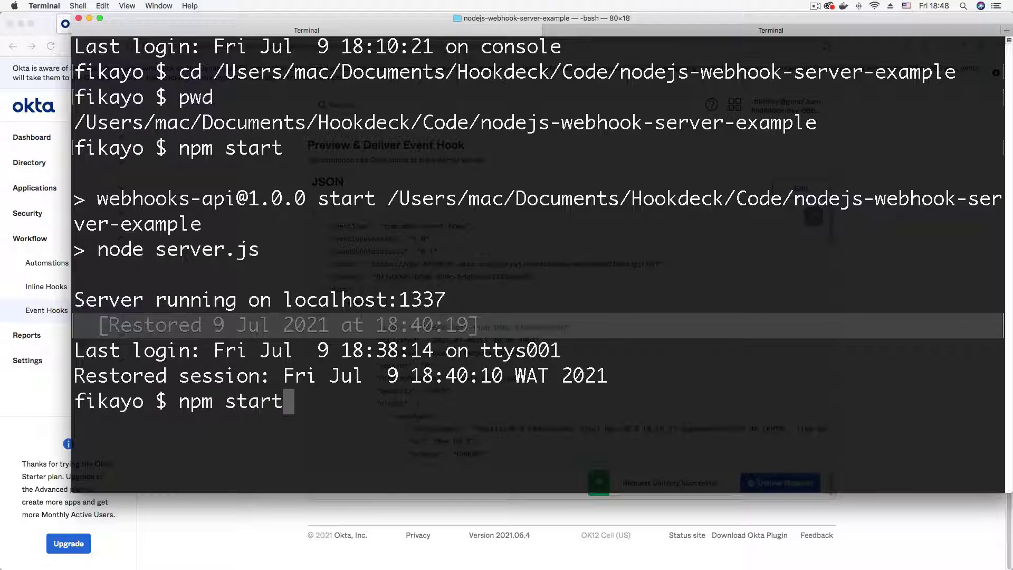
{"action": "key", "text": "Return"}
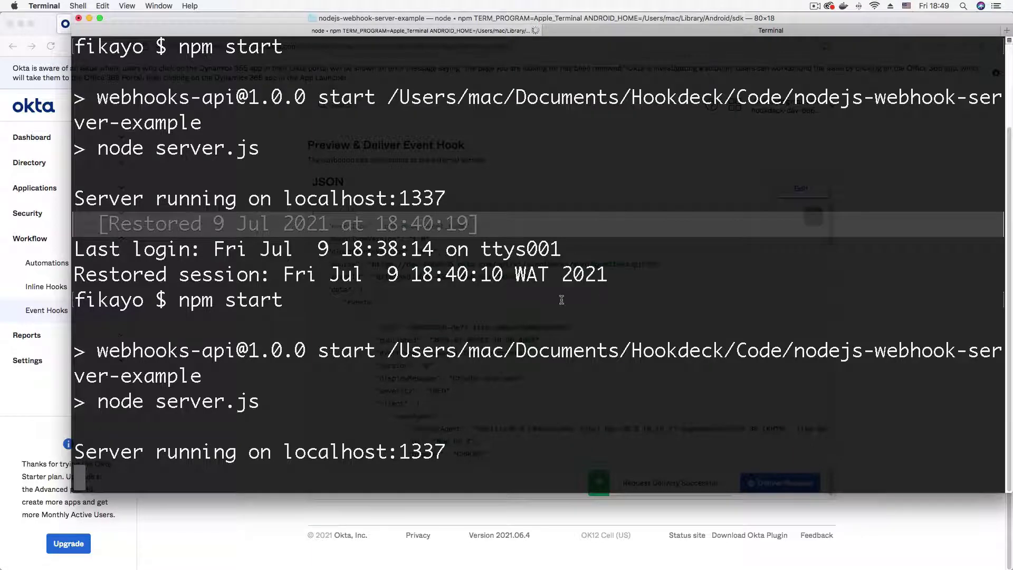
{"action": "left_click", "coordinate": [644, 31]}
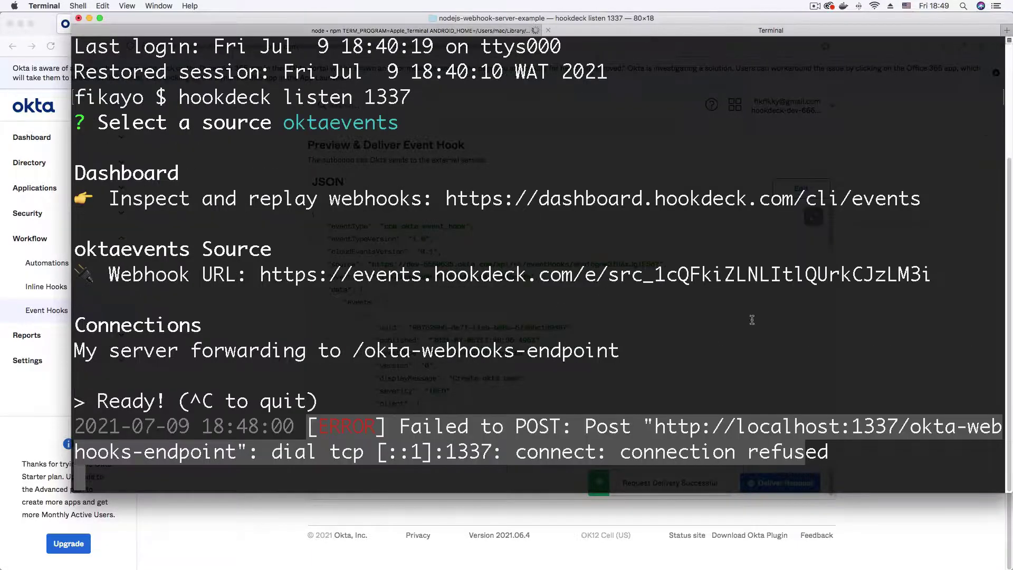
{"action": "left_click", "coordinate": [905, 527]}
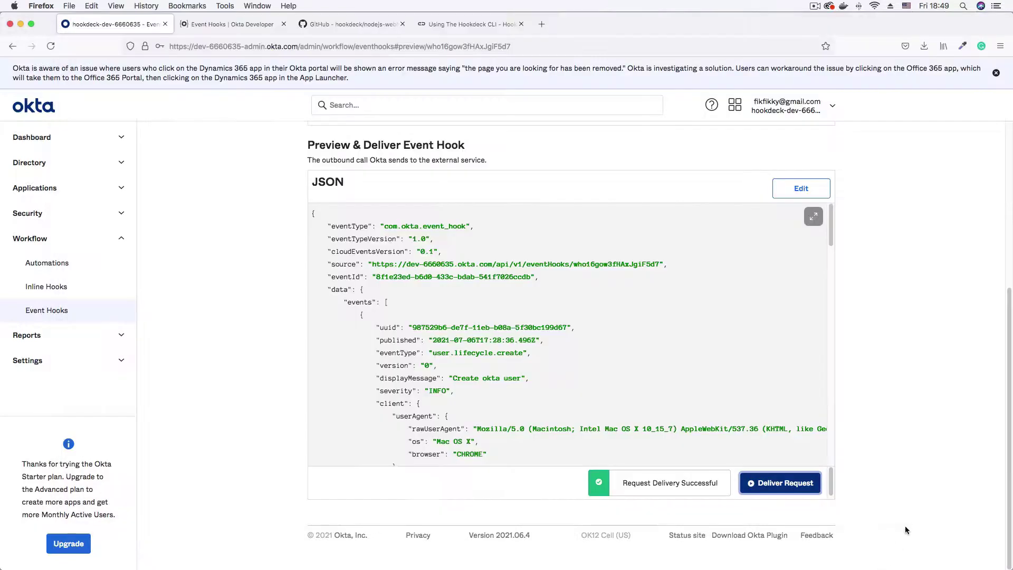
Step: Deliver the Okta request again and check the new [200] POST to localhost:1337/okta-webhooks-endpoint
{"action": "left_click", "coordinate": [790, 484]}
{"action": "left_click", "coordinate": [593, 554]}
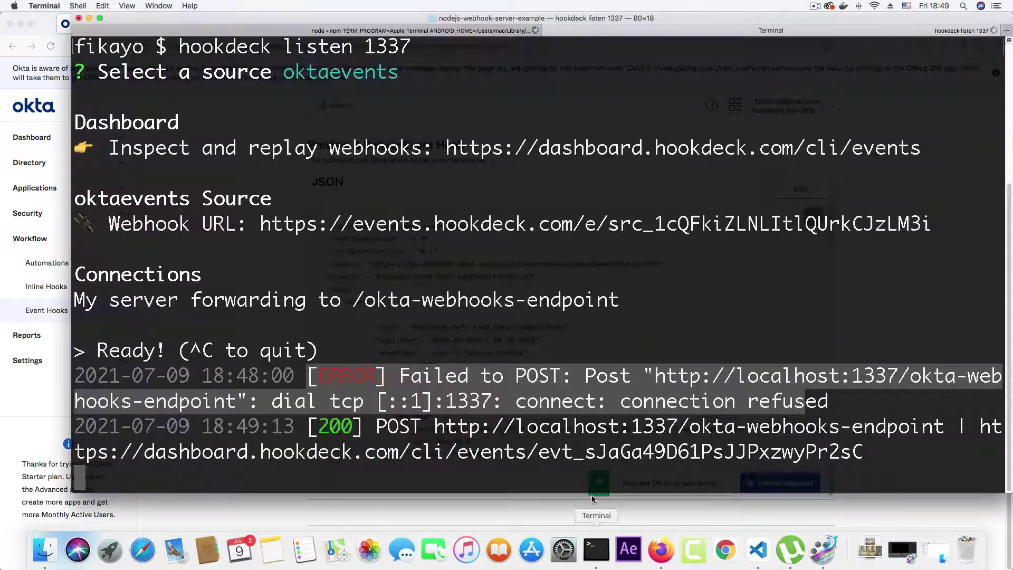
{"action": "left_click_drag", "start_coordinate": [297, 426], "coordinate": [375, 427]}
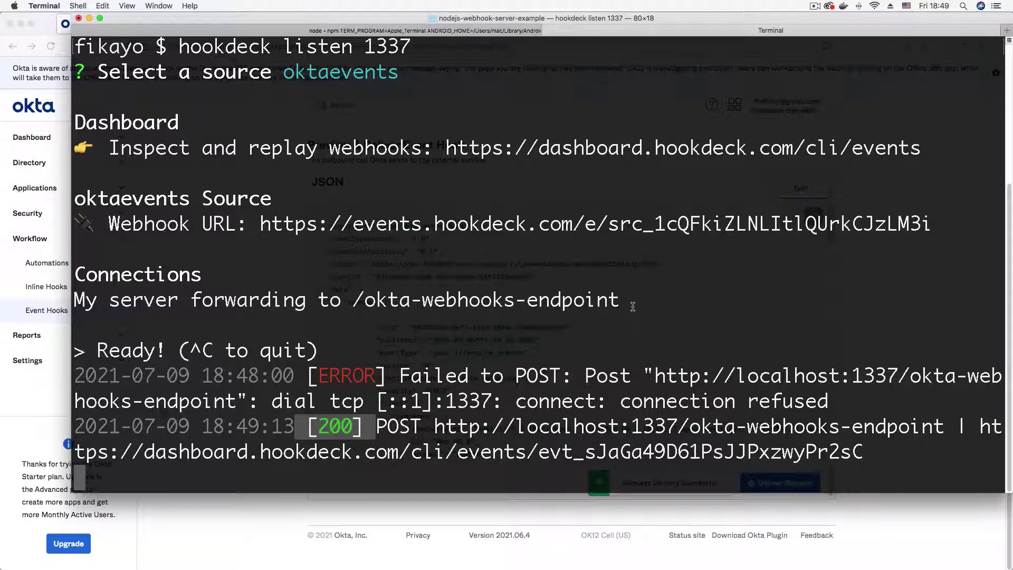
{"action": "double_click", "coordinate": [405, 427]}
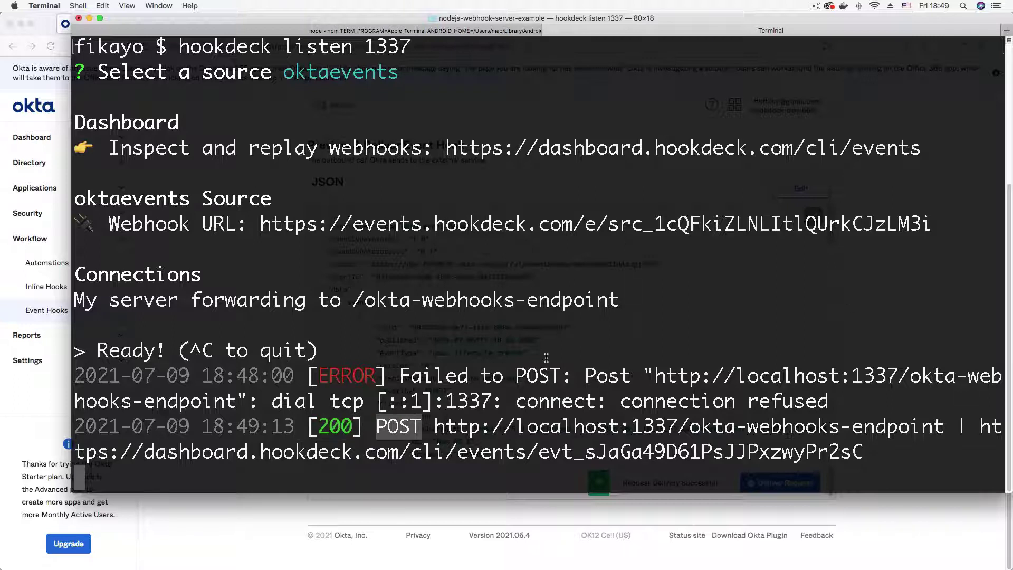
{"action": "left_click_drag", "start_coordinate": [437, 427], "coordinate": [943, 428]}
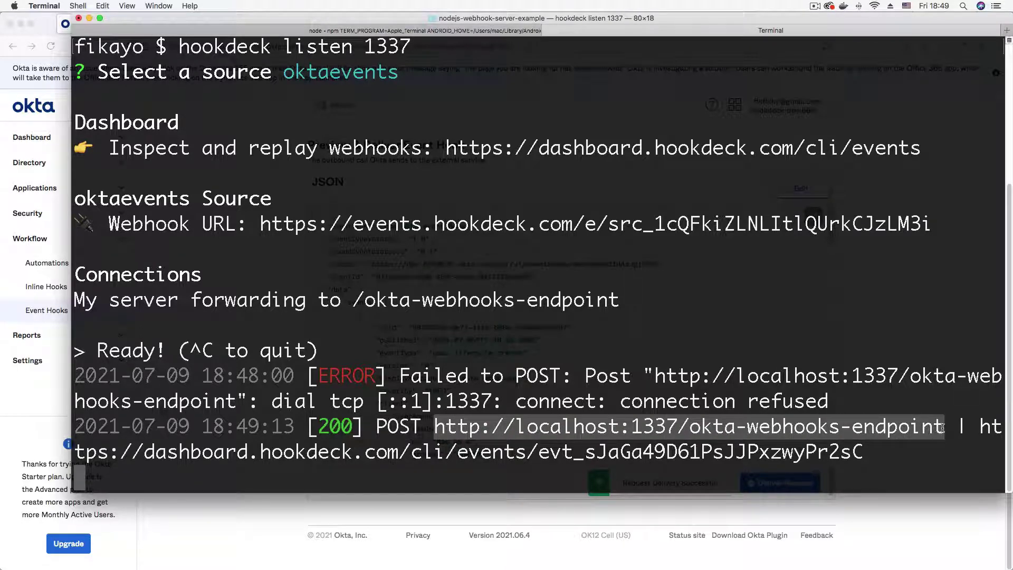
{"action": "left_click", "coordinate": [896, 377]}
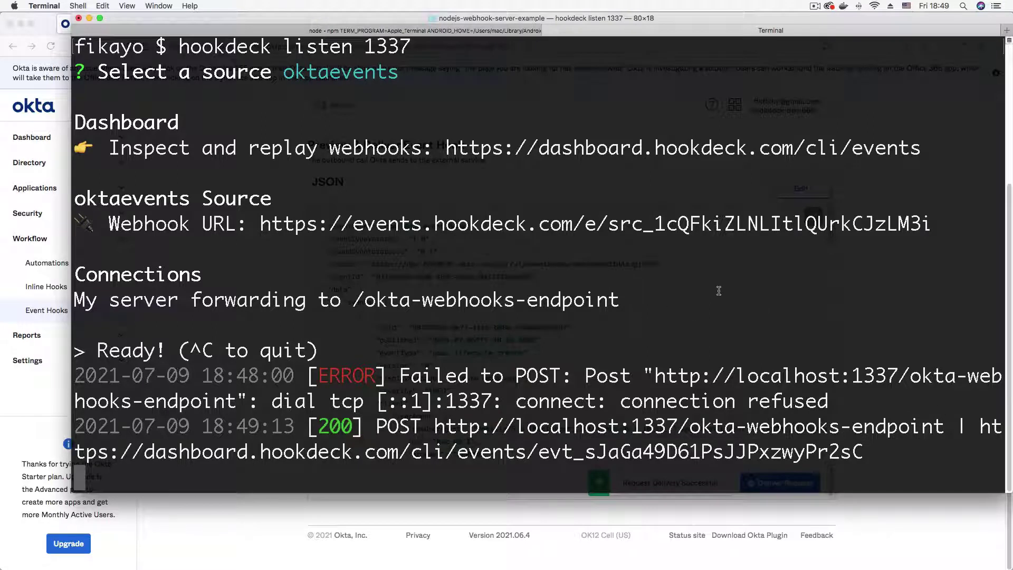
Step: Go over the successful delivery line again: 200 status, POST method and local endpoint URL
{"action": "left_click_drag", "start_coordinate": [306, 427], "coordinate": [884, 448]}
{"action": "left_click", "coordinate": [863, 335]}
{"action": "left_click_drag", "start_coordinate": [312, 427], "coordinate": [355, 428]}
{"action": "double_click", "coordinate": [409, 426]}
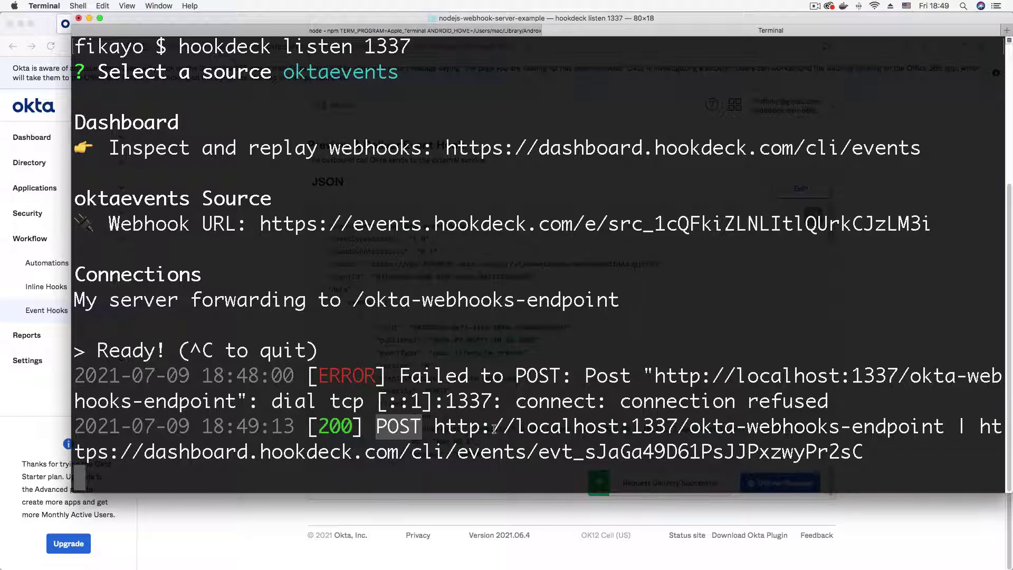
{"action": "left_click_drag", "start_coordinate": [438, 427], "coordinate": [921, 454]}
{"action": "key", "text": "super+c"}
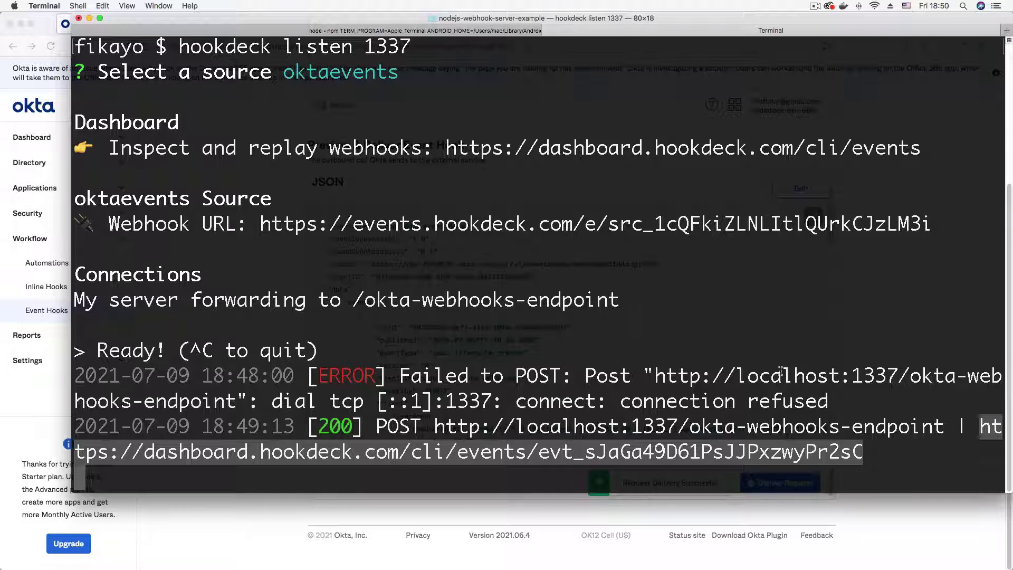
{"action": "left_click", "coordinate": [922, 523]}
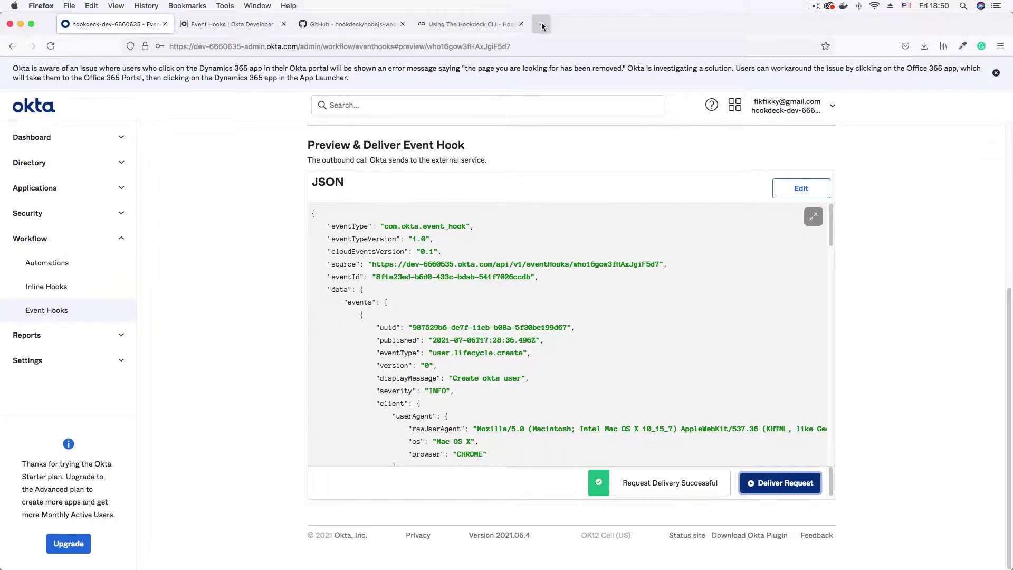
Step: Open the copied Hookdeck event link in a new browser tab
{"action": "left_click", "coordinate": [542, 25]}
{"action": "key", "text": "super+v"}
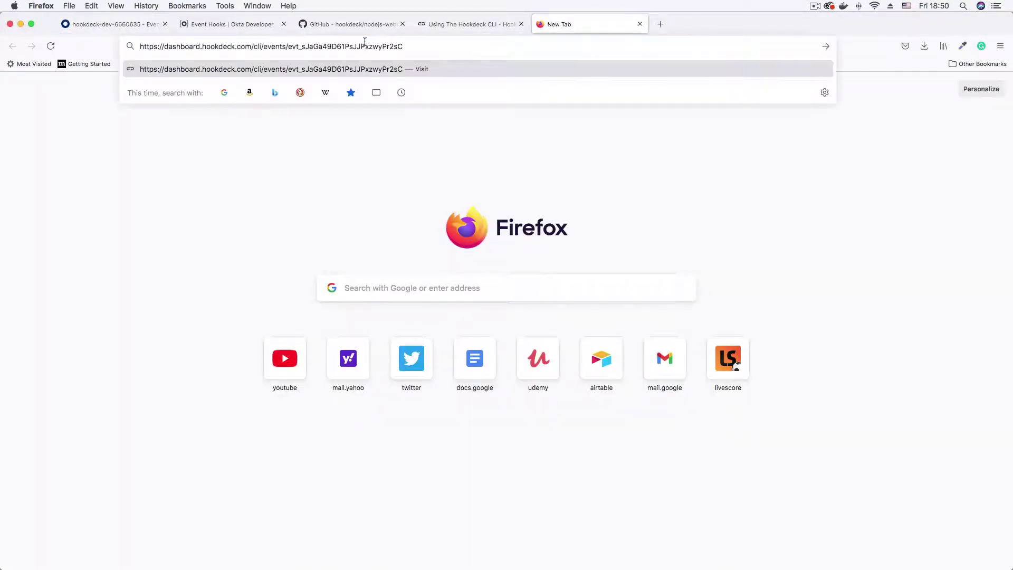
{"action": "key", "text": "Return"}
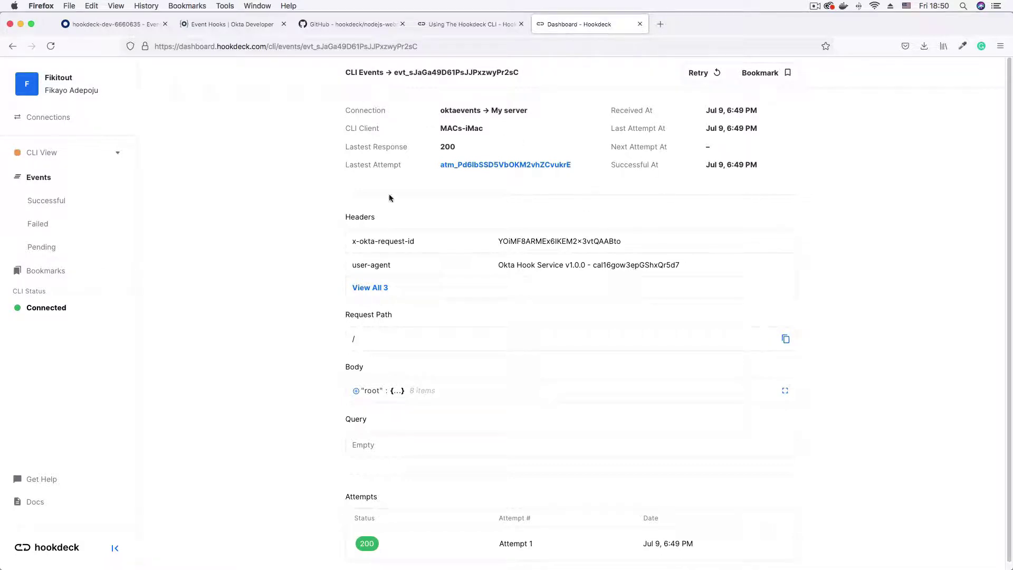
Step: Review the oktaevents connection, last attempt time and x-okta-request-id header, then show all 3 headers
{"action": "left_click_drag", "start_coordinate": [453, 110], "coordinate": [545, 117]}
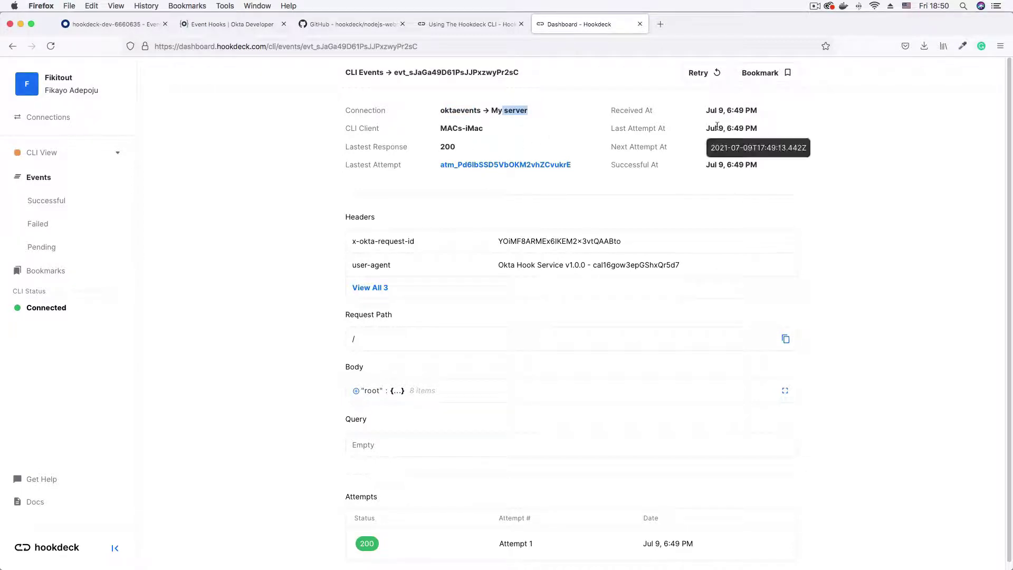
{"action": "left_click_drag", "start_coordinate": [705, 125], "coordinate": [775, 126]}
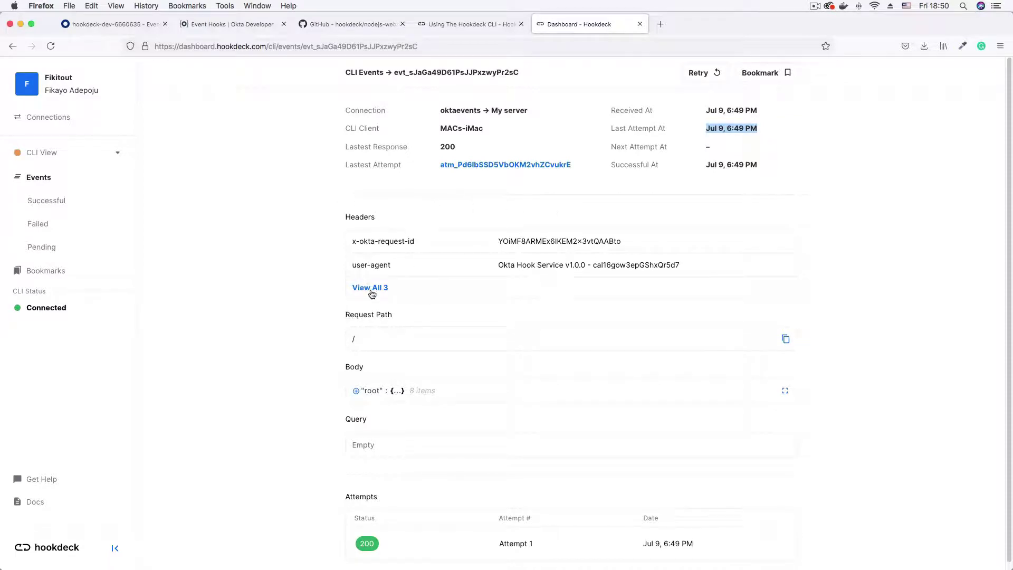
{"action": "left_click_drag", "start_coordinate": [350, 242], "coordinate": [421, 246]}
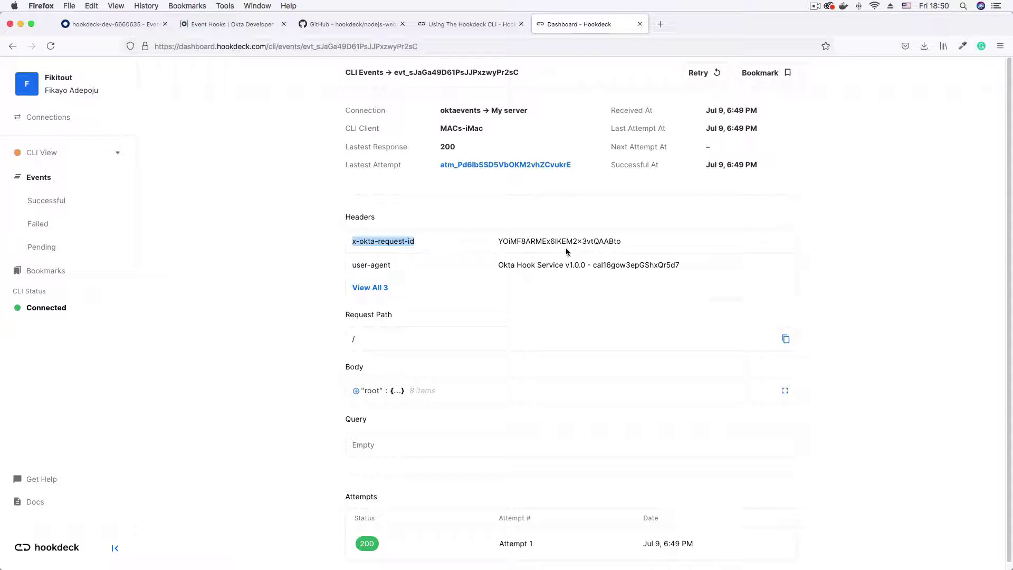
{"action": "left_click_drag", "start_coordinate": [500, 241], "coordinate": [708, 249]}
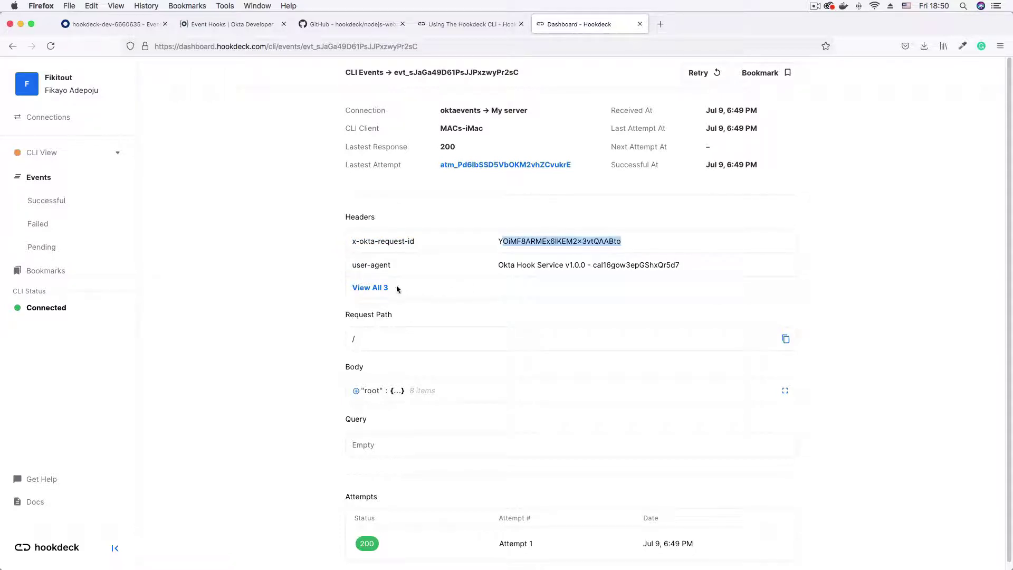
{"action": "left_click", "coordinate": [375, 288]}
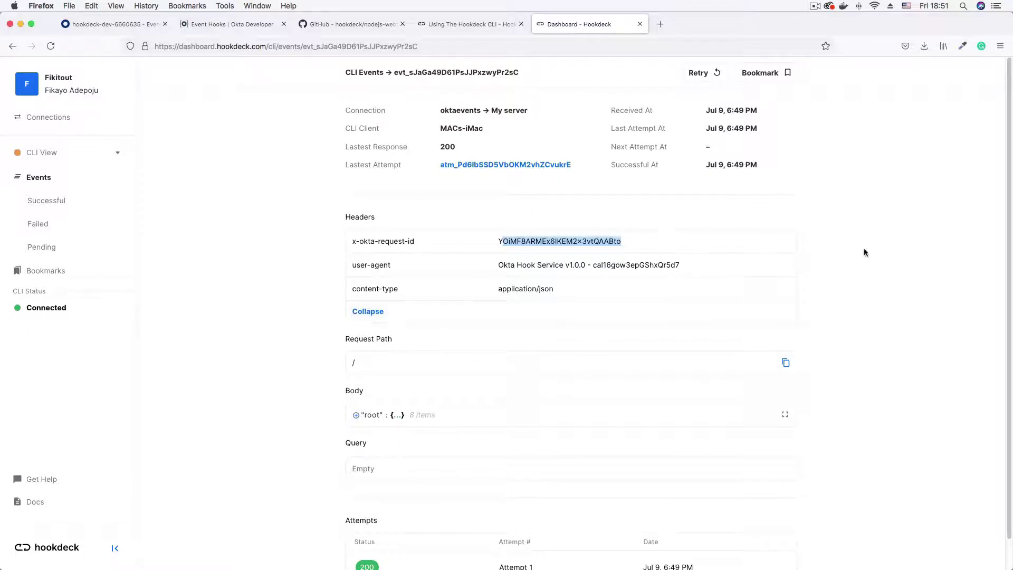
{"action": "scroll", "coordinate": [875, 245], "scroll_direction": "down", "scroll_amount": 1}
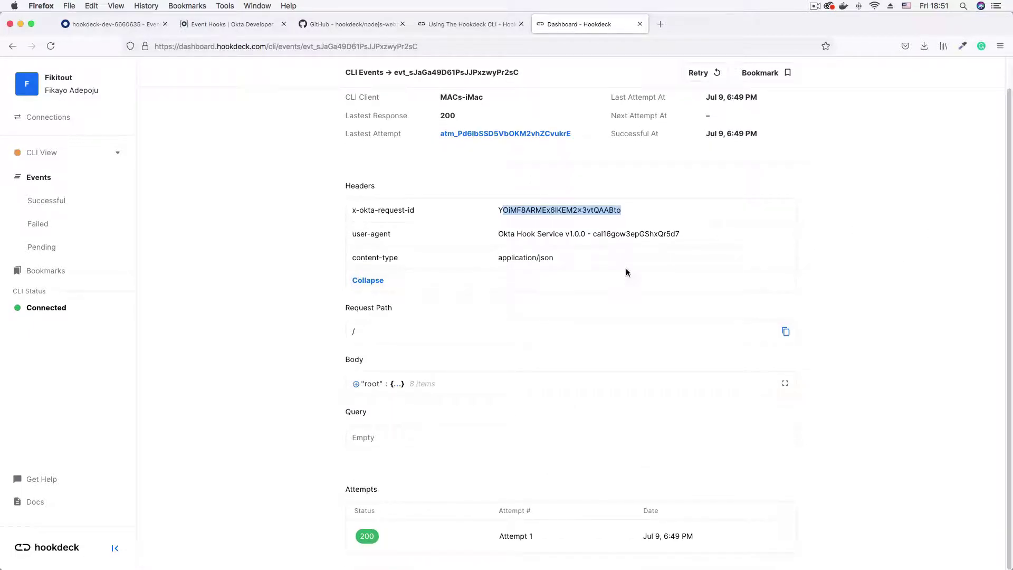
{"action": "left_click", "coordinate": [356, 384]}
Step: Expand the body's data field and its events array
{"action": "scroll", "coordinate": [666, 384], "scroll_direction": "down", "scroll_amount": 4}
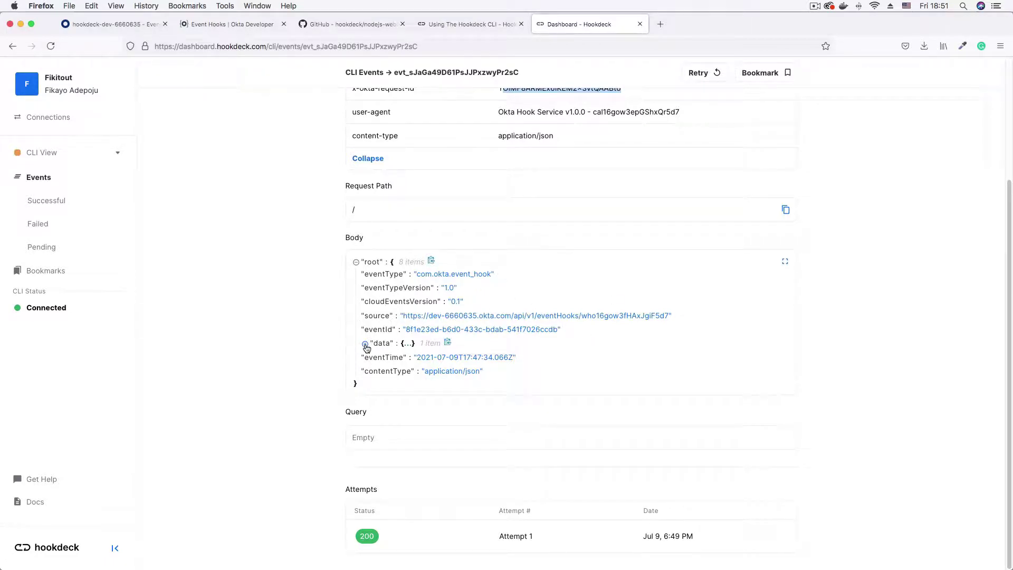
{"action": "left_click", "coordinate": [365, 344]}
{"action": "scroll", "coordinate": [541, 328], "scroll_direction": "down", "scroll_amount": 1}
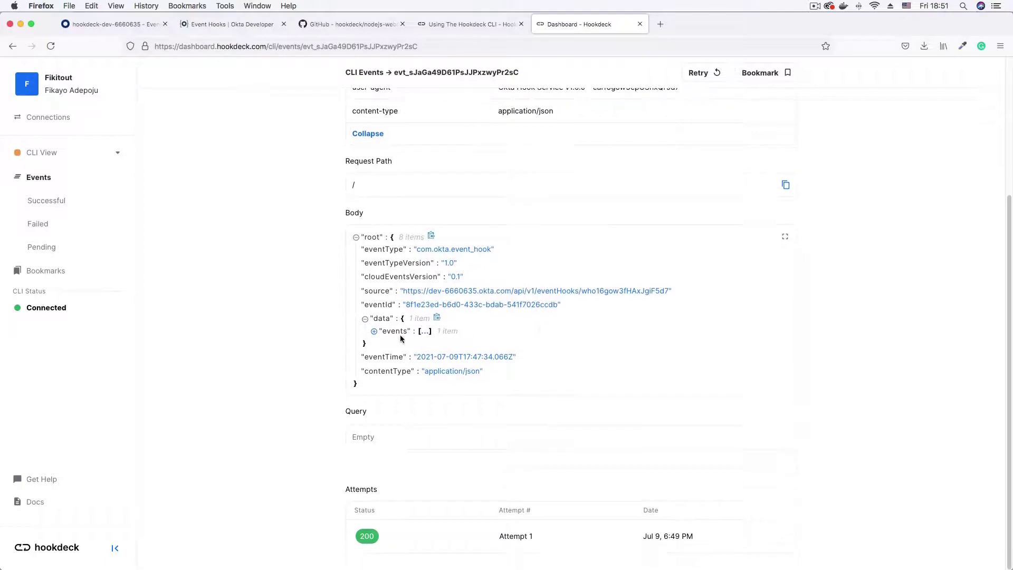
{"action": "left_click", "coordinate": [374, 331]}
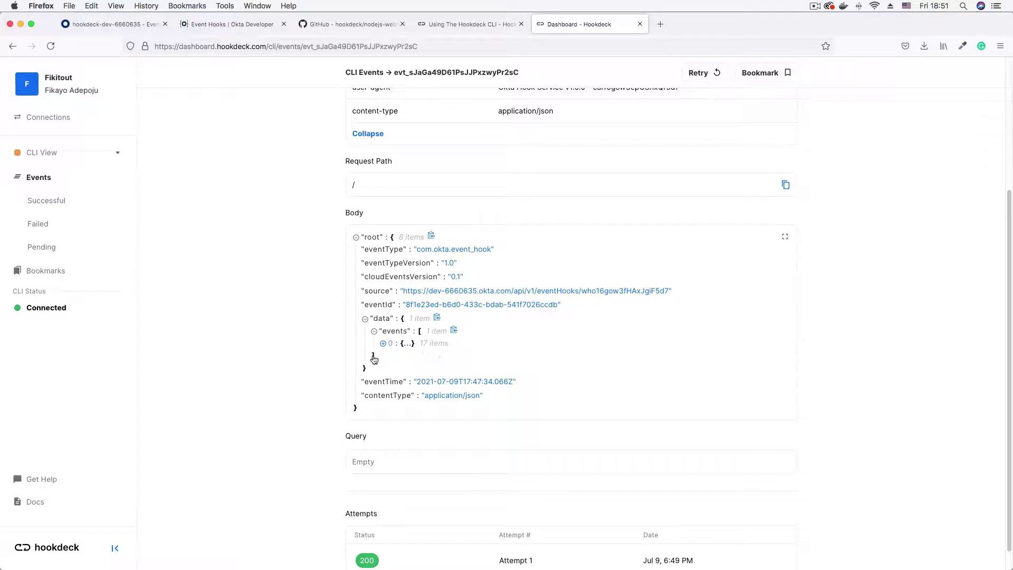
{"action": "left_click_drag", "start_coordinate": [375, 357], "coordinate": [422, 336]}
{"action": "left_click", "coordinate": [897, 324]}
Step: Expand the first event to show its 17 fields, from uuid down
{"action": "left_click", "coordinate": [389, 344]}
{"action": "scroll", "coordinate": [645, 343], "scroll_direction": "down", "scroll_amount": 3}
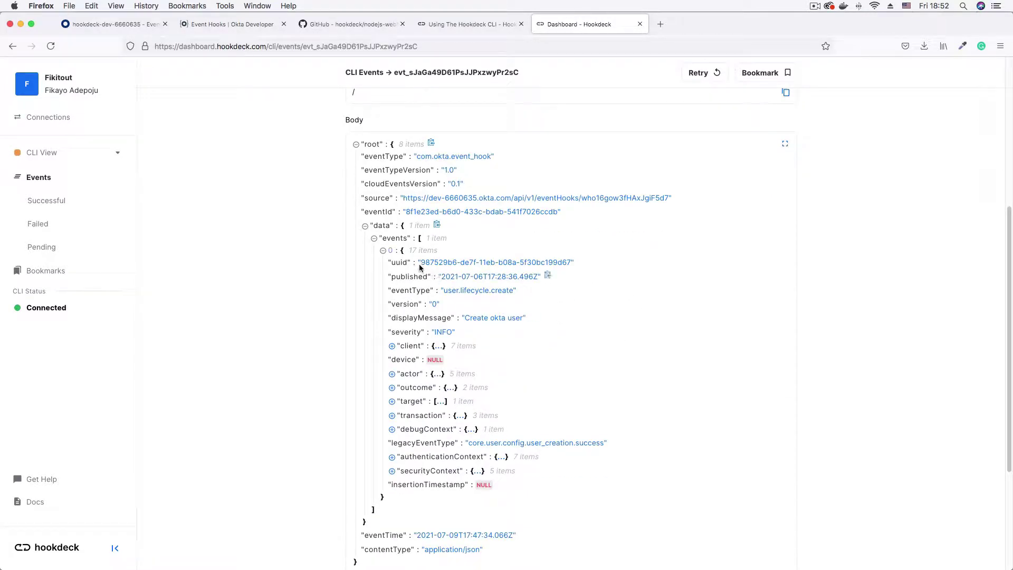
{"action": "left_click_drag", "start_coordinate": [401, 254], "coordinate": [391, 492]}
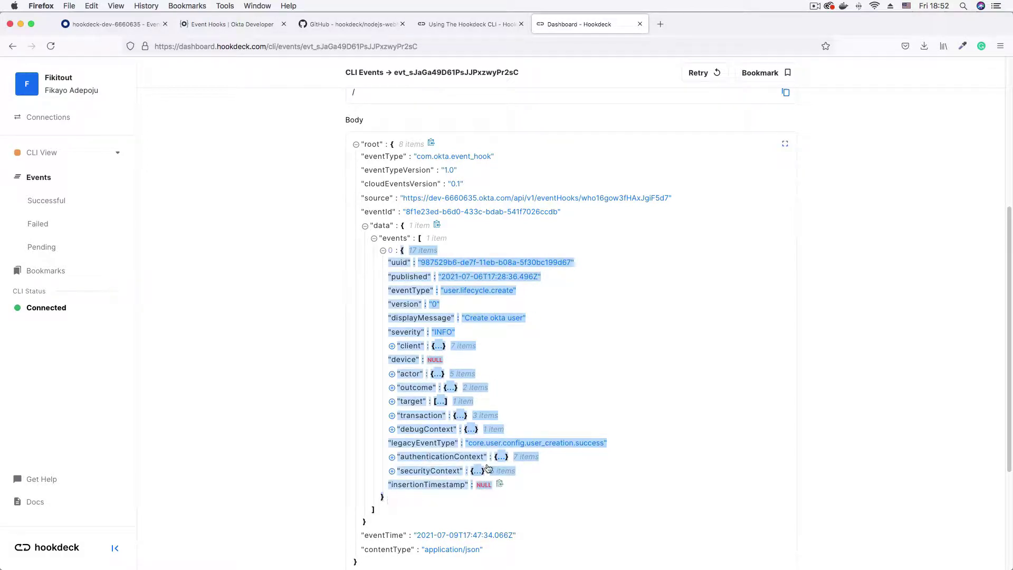
{"action": "left_click", "coordinate": [647, 302]}
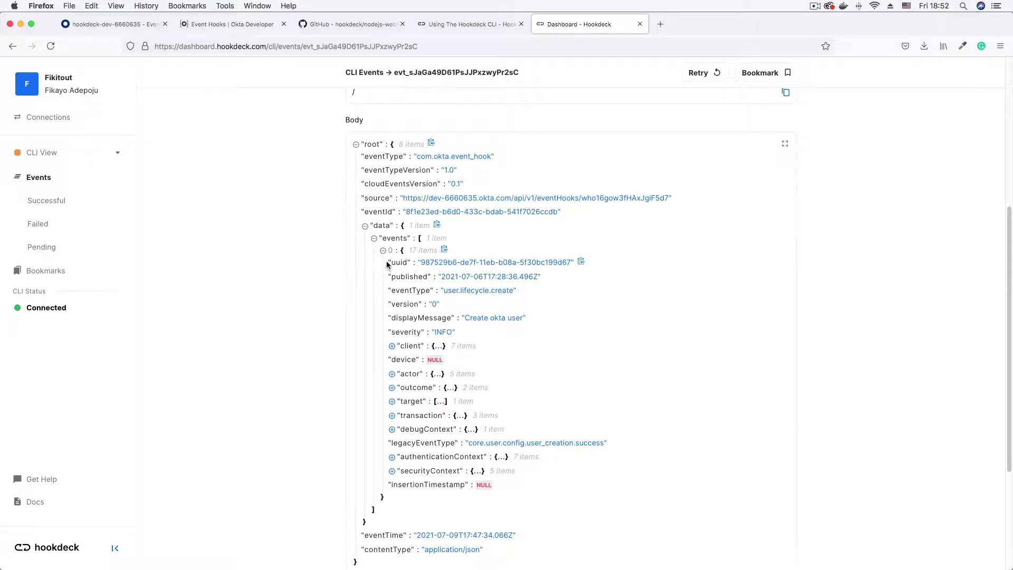
{"action": "left_click_drag", "start_coordinate": [387, 264], "coordinate": [545, 486]}
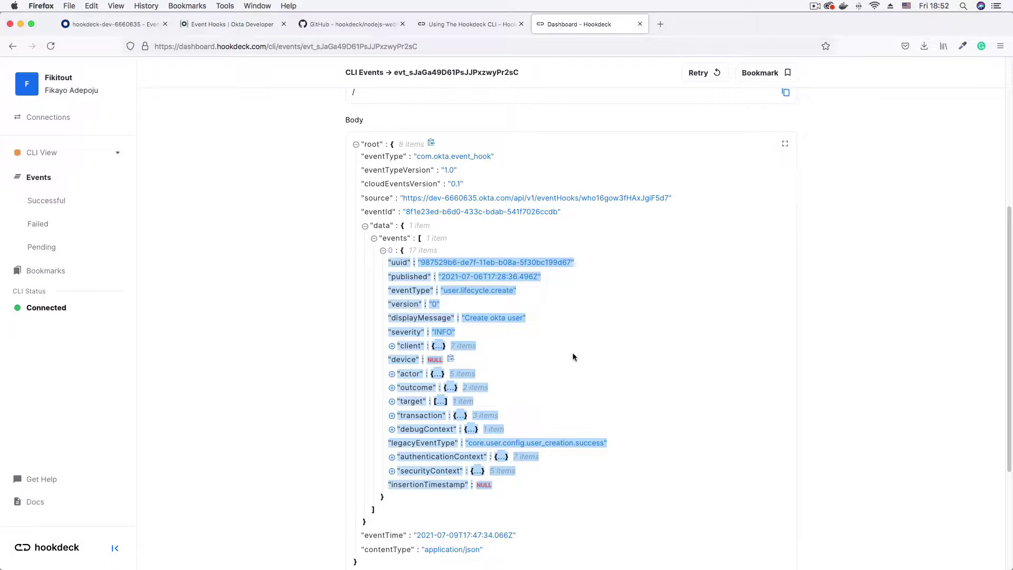
{"action": "left_click", "coordinate": [633, 334]}
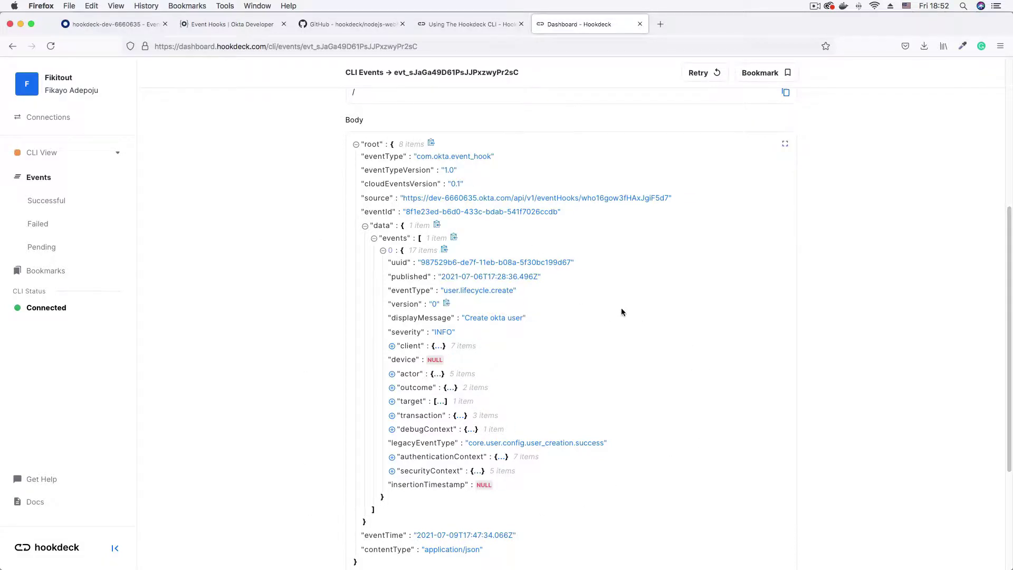
Step: Expand the event's client object to reveal userAgent, zone, device, id and ipAddress
{"action": "scroll", "coordinate": [584, 368], "scroll_direction": "up", "scroll_amount": 4}
{"action": "scroll", "coordinate": [556, 375], "scroll_direction": "down", "scroll_amount": 1}
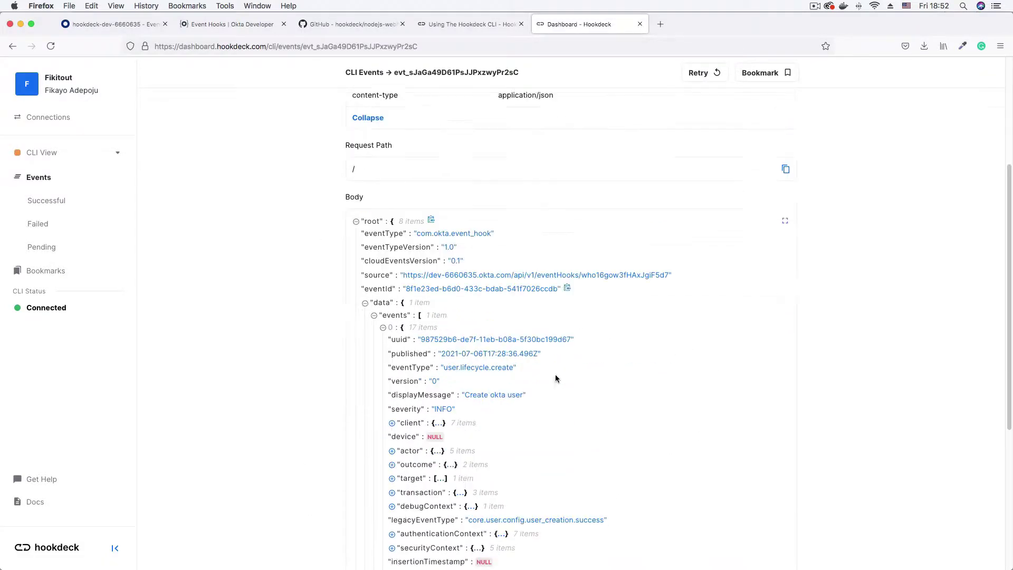
{"action": "scroll", "coordinate": [556, 375], "scroll_direction": "down", "scroll_amount": 2}
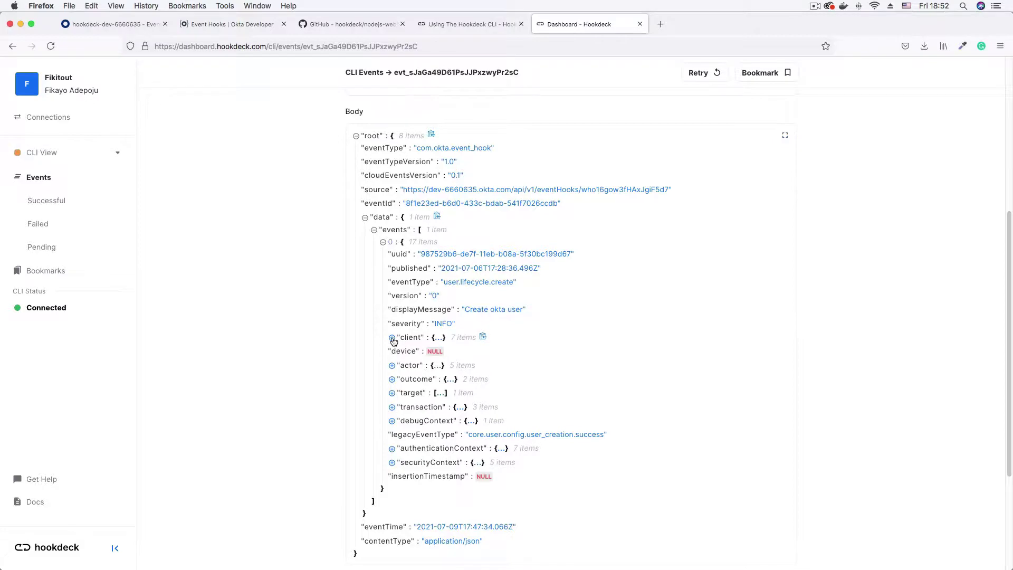
{"action": "left_click", "coordinate": [393, 339]}
{"action": "scroll", "coordinate": [897, 291], "scroll_direction": "up", "scroll_amount": 3}
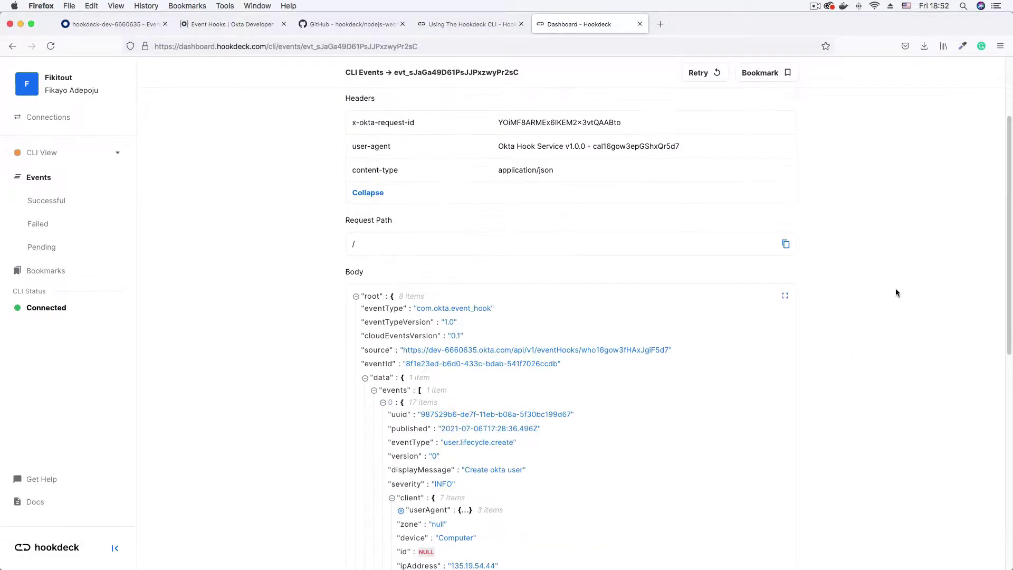
{"action": "scroll", "coordinate": [896, 293], "scroll_direction": "up", "scroll_amount": 2}
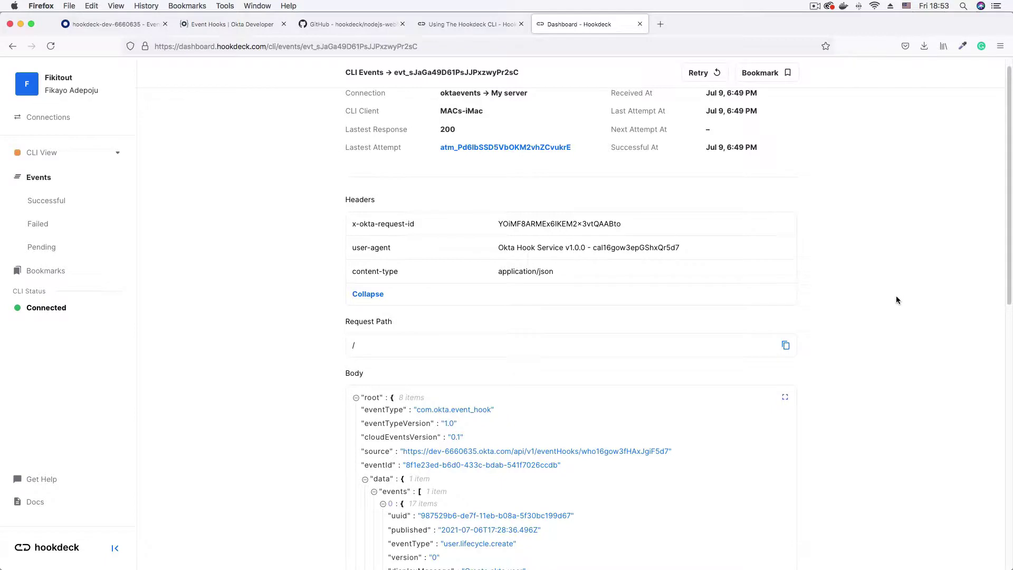
Step: Bookmark the event with the label 'My Special Okta hook'
{"action": "left_click", "coordinate": [703, 75]}
{"action": "left_click", "coordinate": [785, 75]}
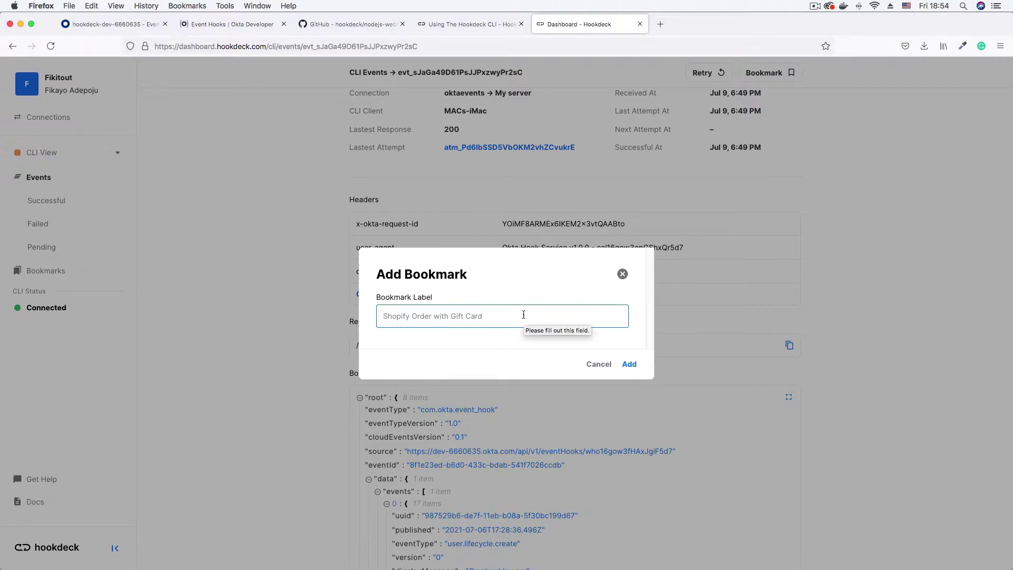
{"action": "type", "text": "My Sp"}
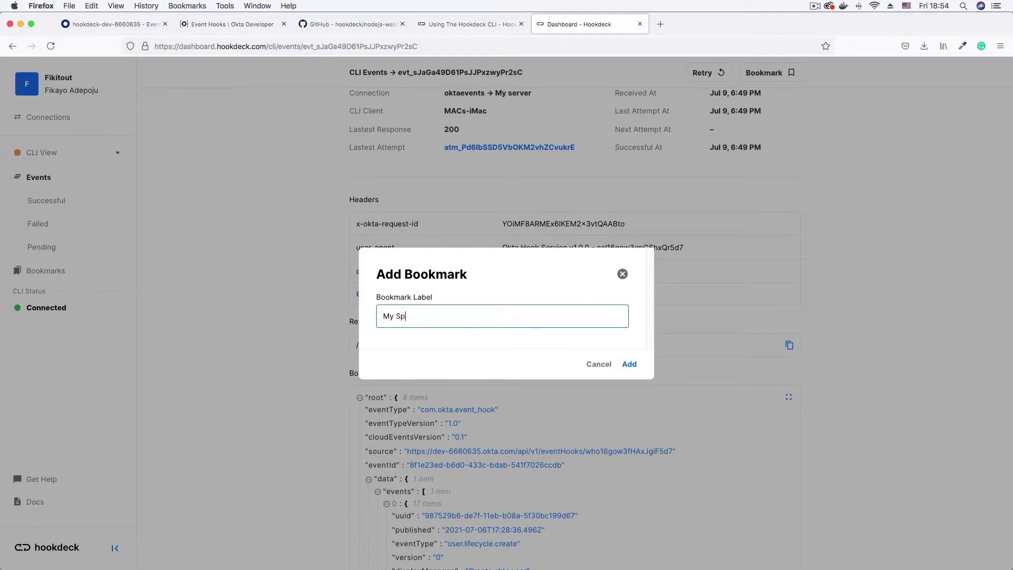
{"action": "type", "text": "ecial Ev"}
{"action": "key", "text": "BackSpace"}
{"action": "key", "text": "BackSpace"}
{"action": "type", "text": "Okta hook"}
{"action": "left_click", "coordinate": [629, 364]}
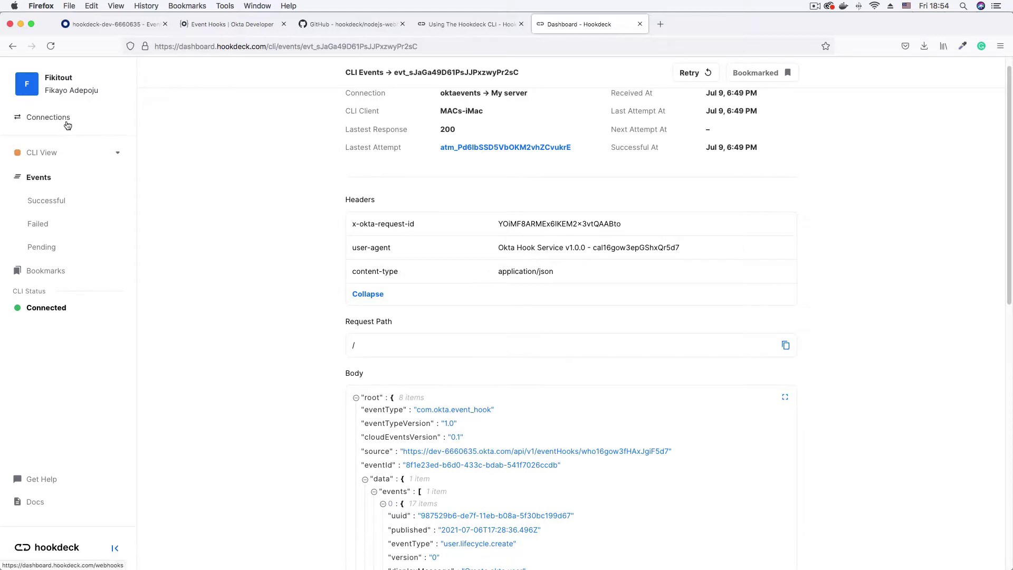
Step: From the Events list, open the latest oktaevents event and retry its delivery
{"action": "left_click", "coordinate": [48, 180]}
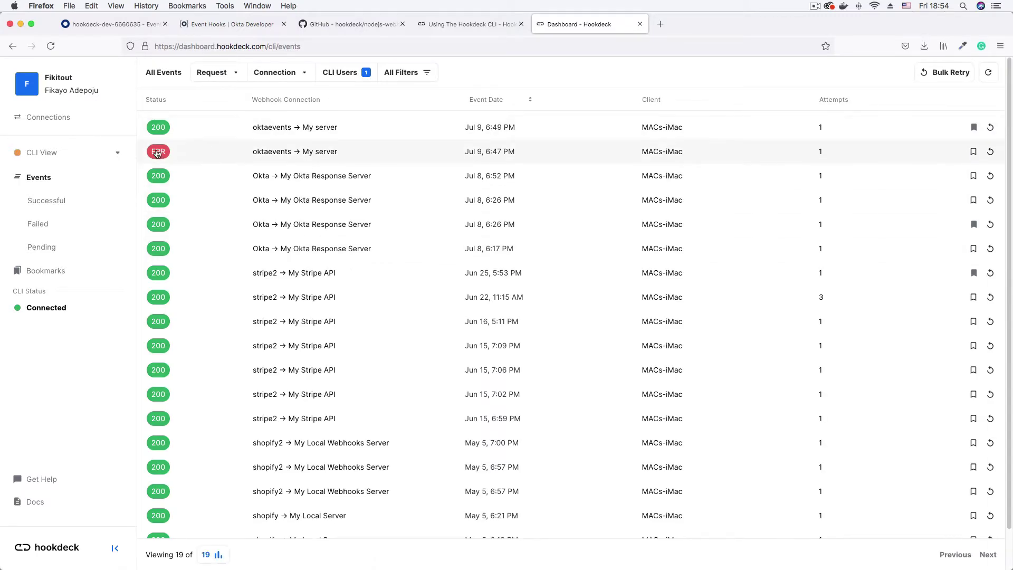
{"action": "left_click", "coordinate": [218, 132]}
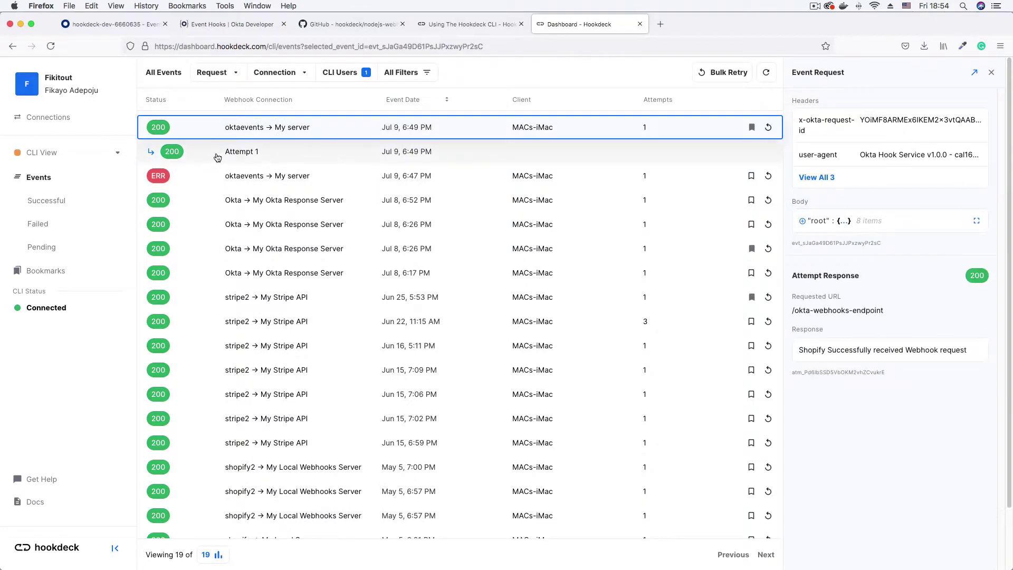
{"action": "left_click", "coordinate": [771, 129]}
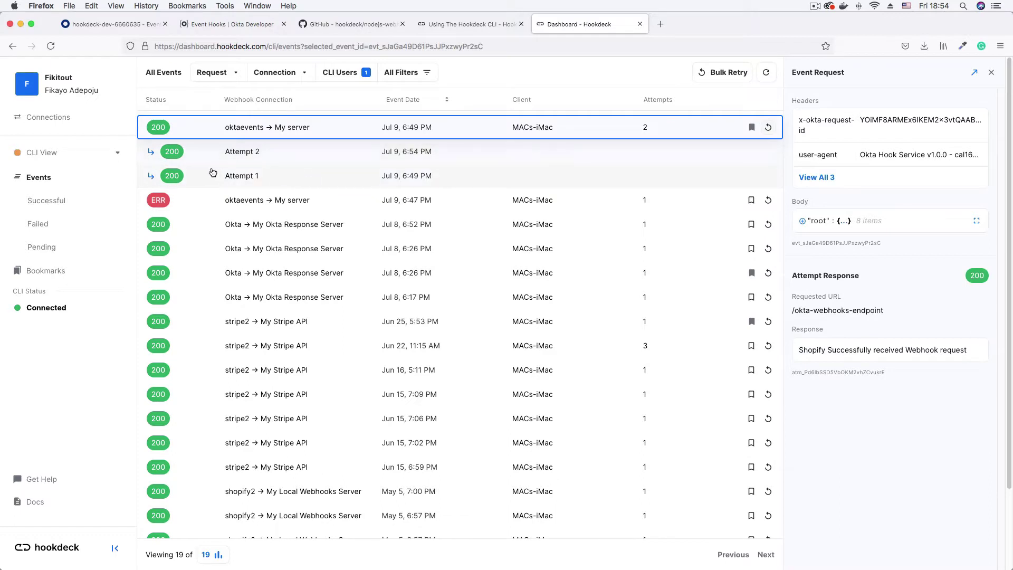
Step: Compare the new Attempt 2 (status 200) with Attempt 1
{"action": "left_click", "coordinate": [481, 182]}
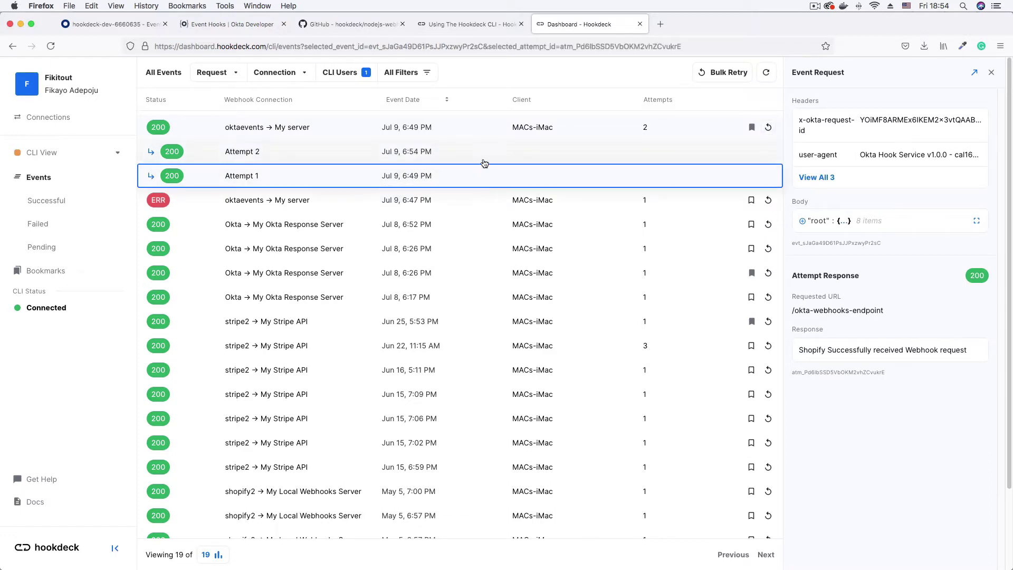
{"action": "left_click", "coordinate": [480, 154]}
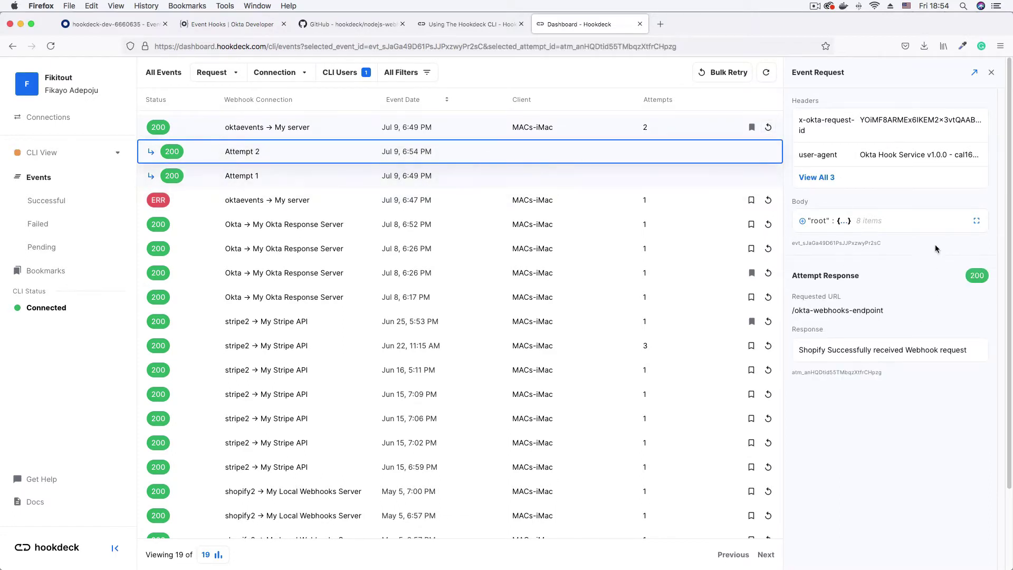
{"action": "left_click", "coordinate": [259, 178]}
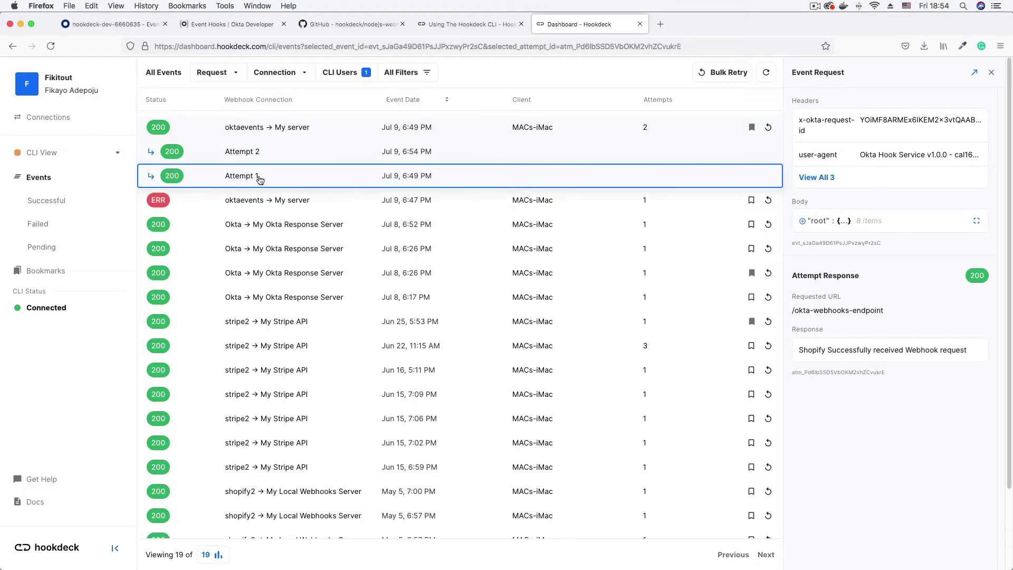